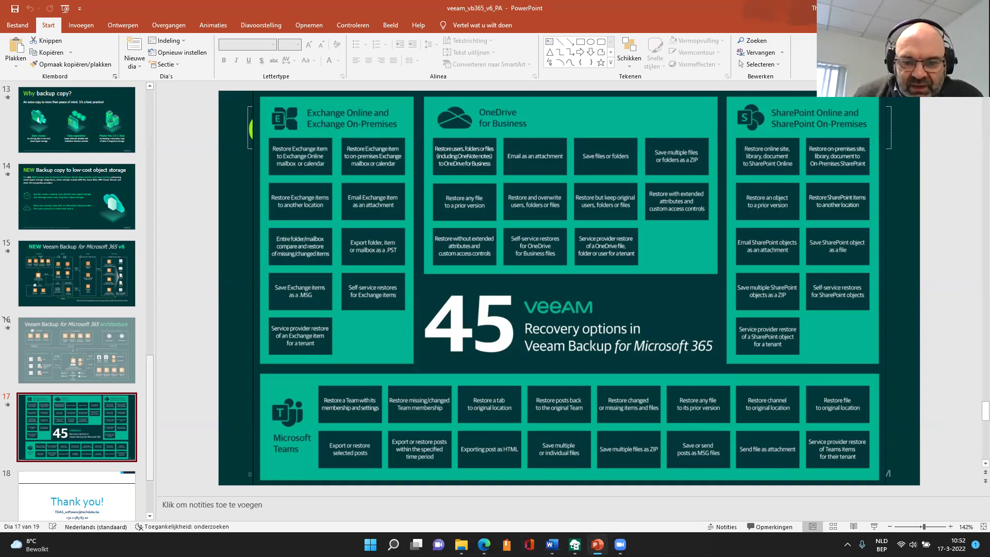
- Switch from PowerPoint to the Veeam console showing the Default Backup Repository with 350.8 GB free
mouse_move(575, 544)
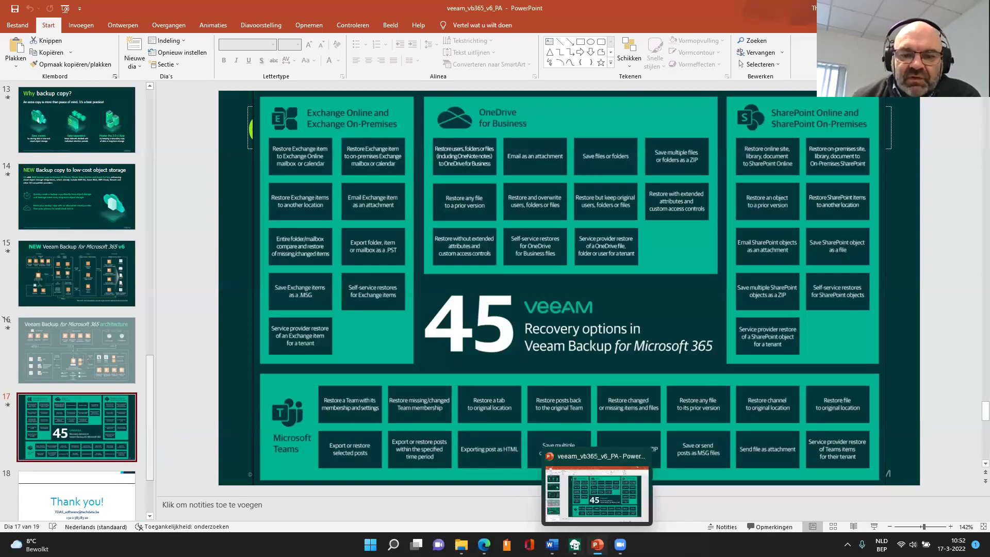
click(575, 544)
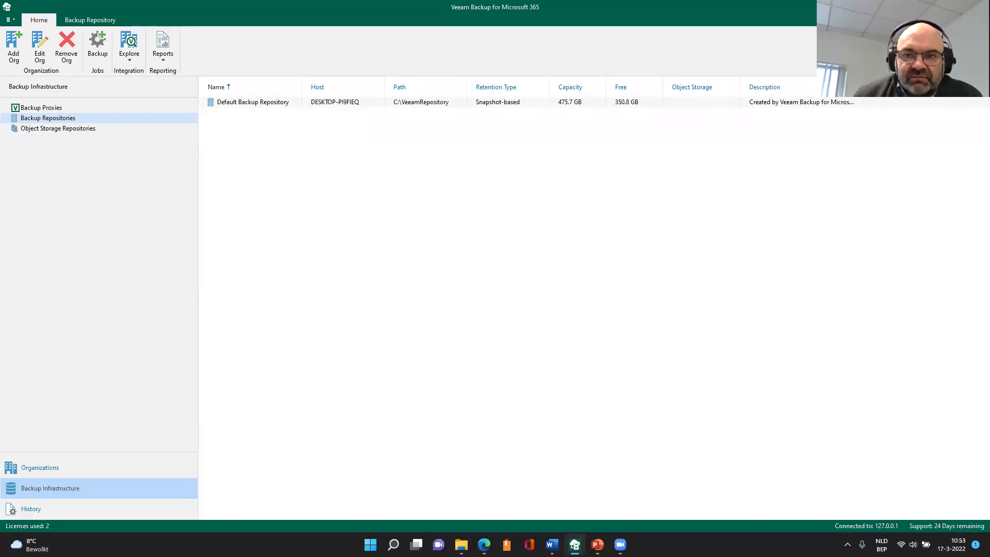
- Restore the Veeam window to full screen and view the organization's backup jobs
click(954, 6)
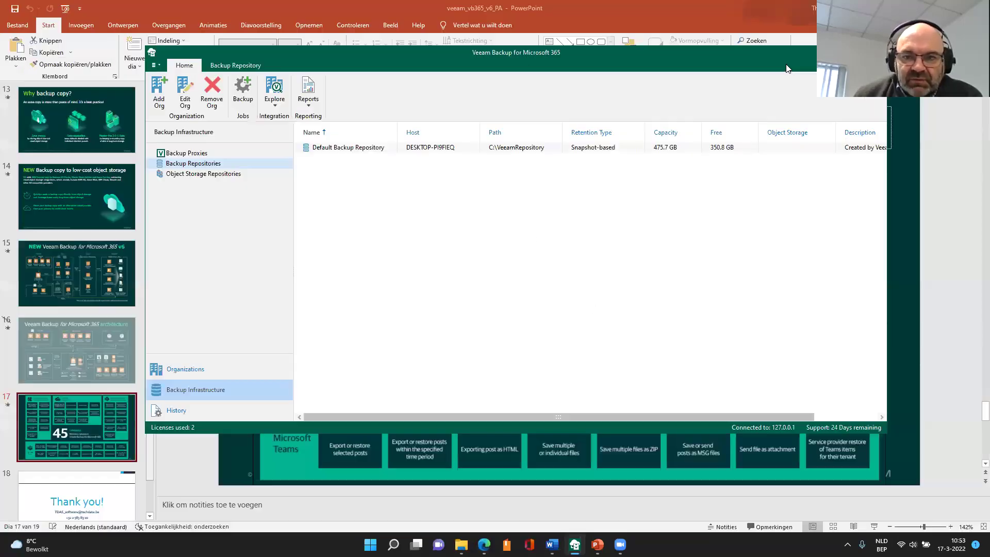
click(853, 52)
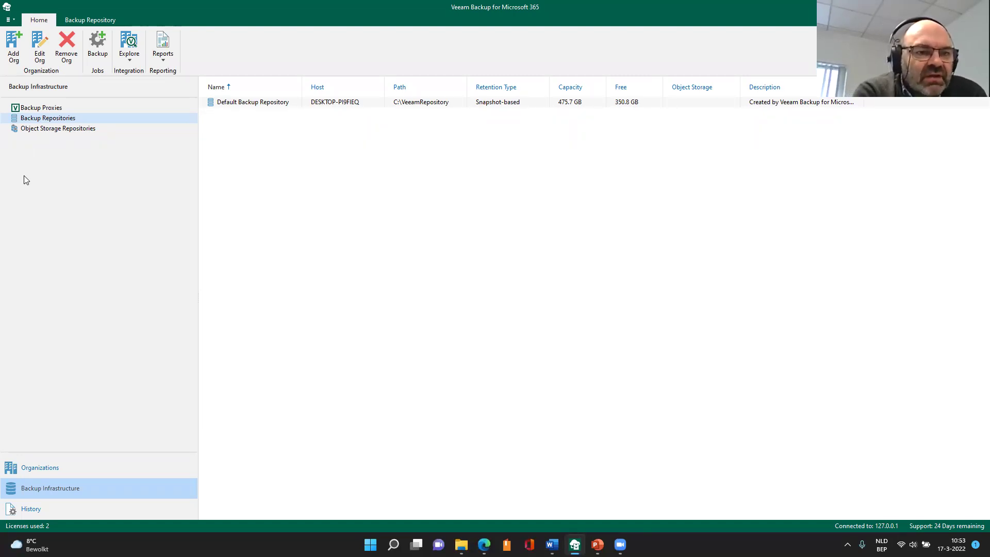
click(84, 460)
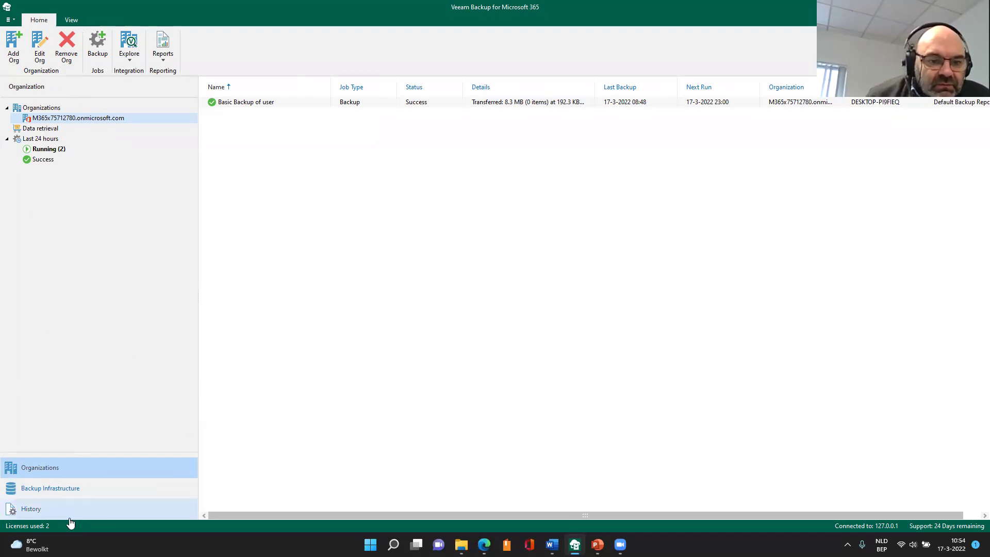
- Browse Backup Proxies, Backup Repositories and Object Storage under Backup Infrastructure
click(63, 497)
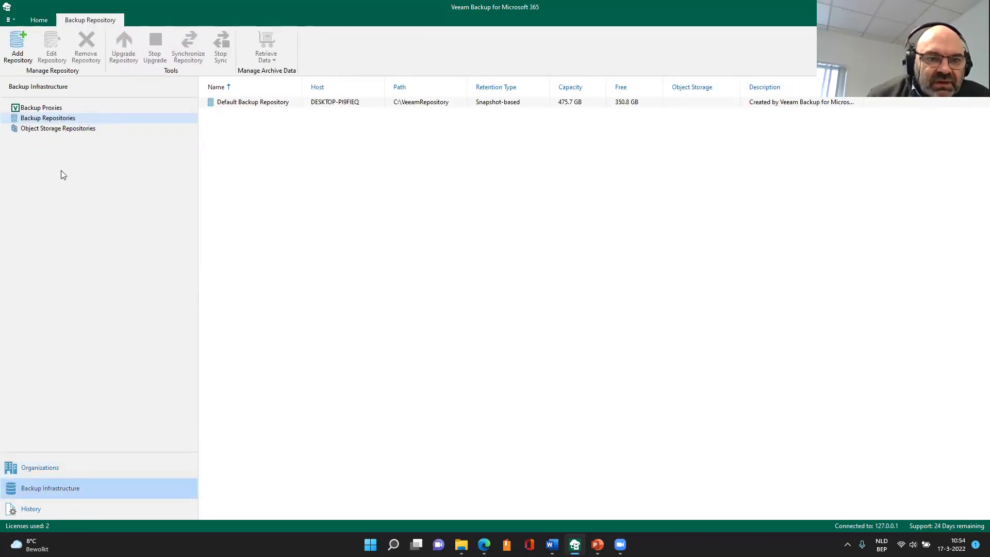
click(56, 109)
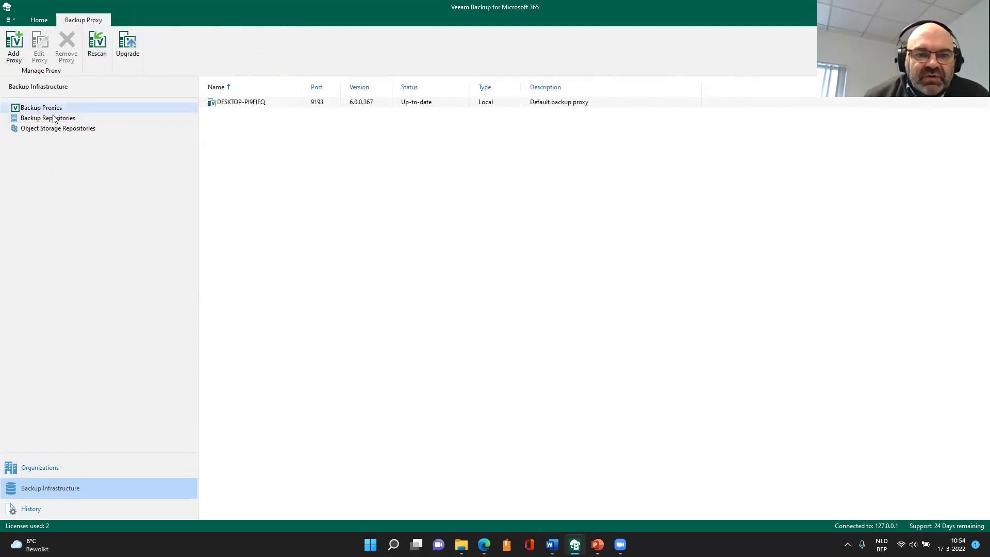
click(53, 120)
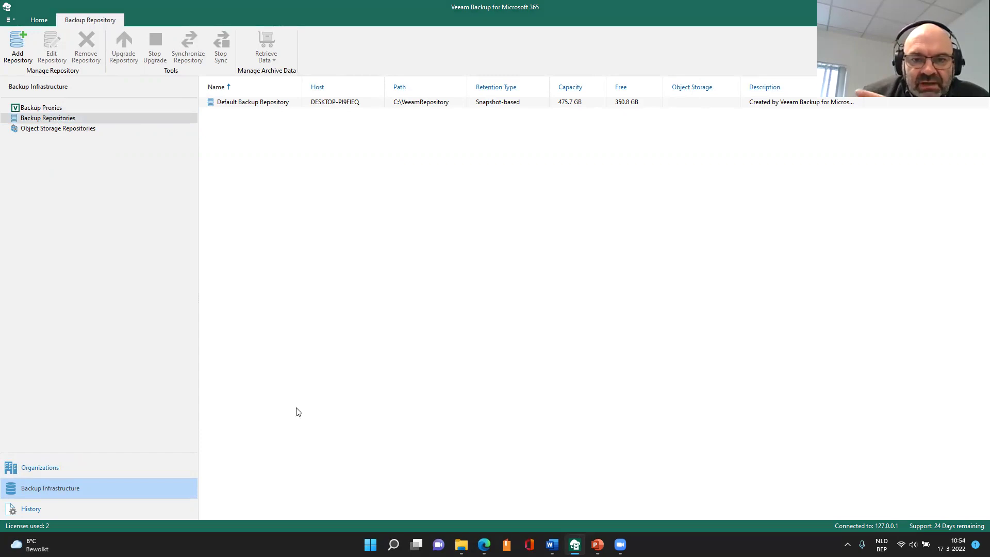
click(58, 130)
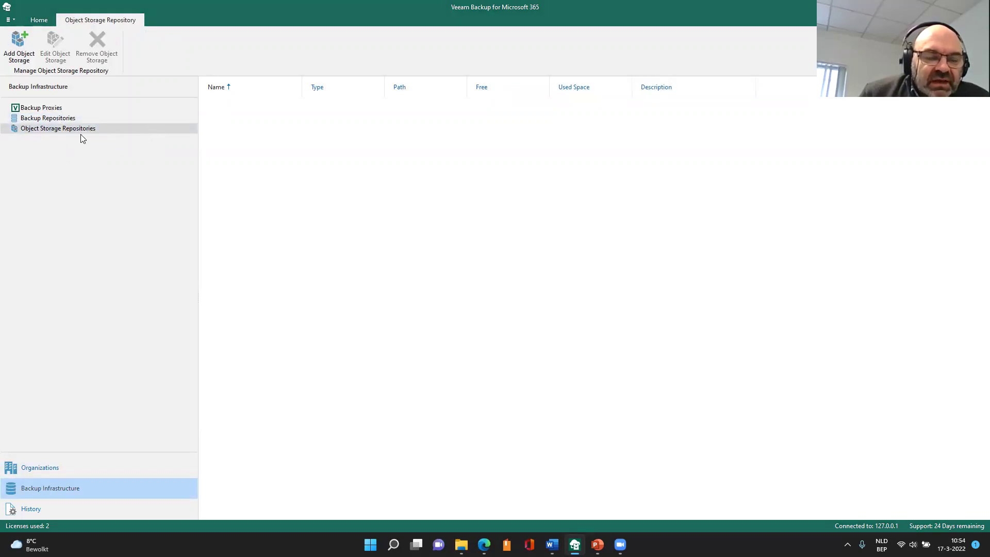
click(42, 121)
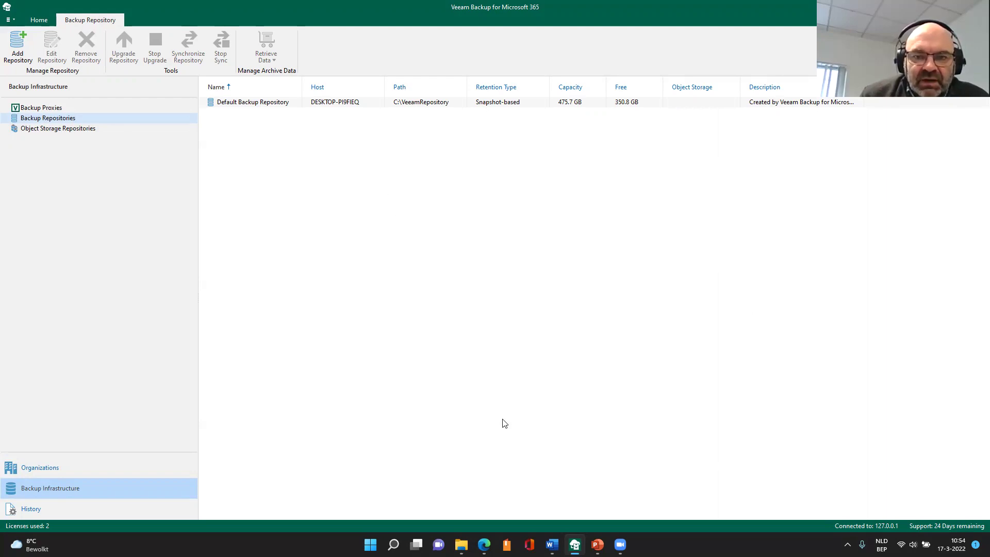
click(52, 108)
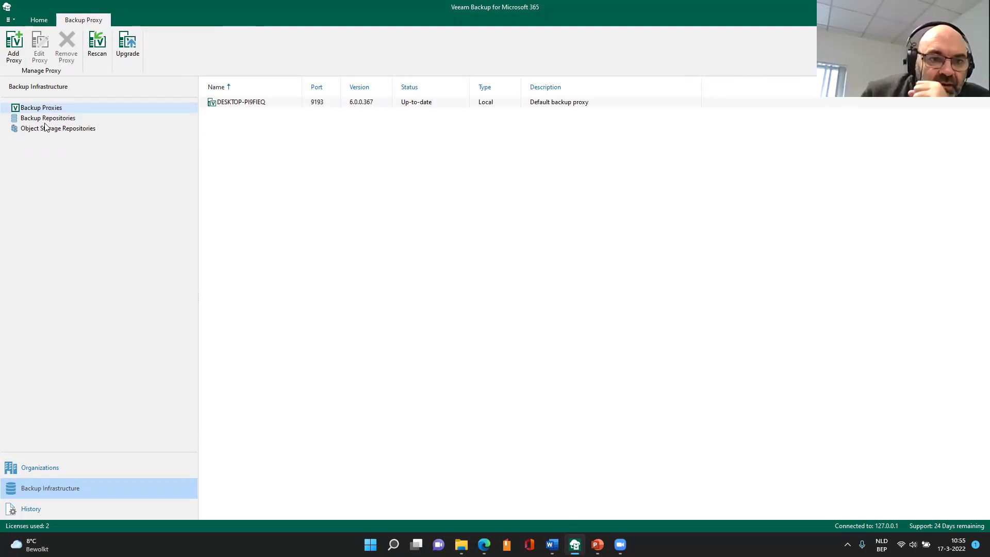
- Check the History of backup sessions, then return to the organization's 'Basic Backup of user' job
click(37, 513)
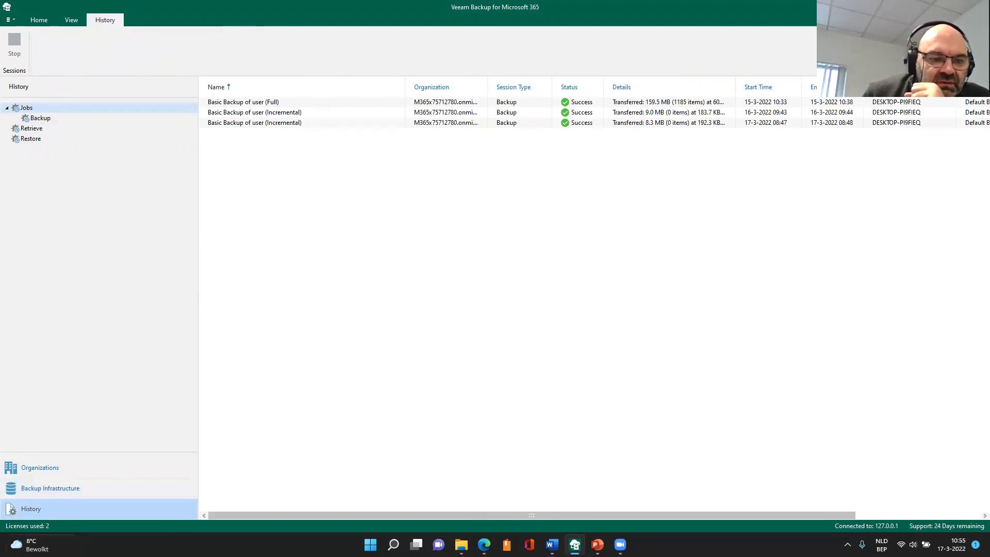
click(39, 19)
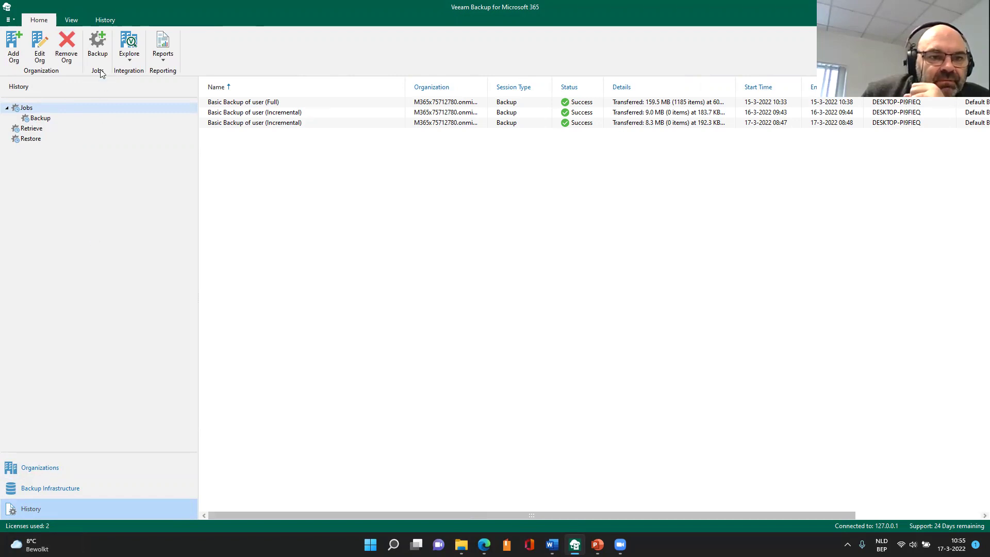
click(37, 468)
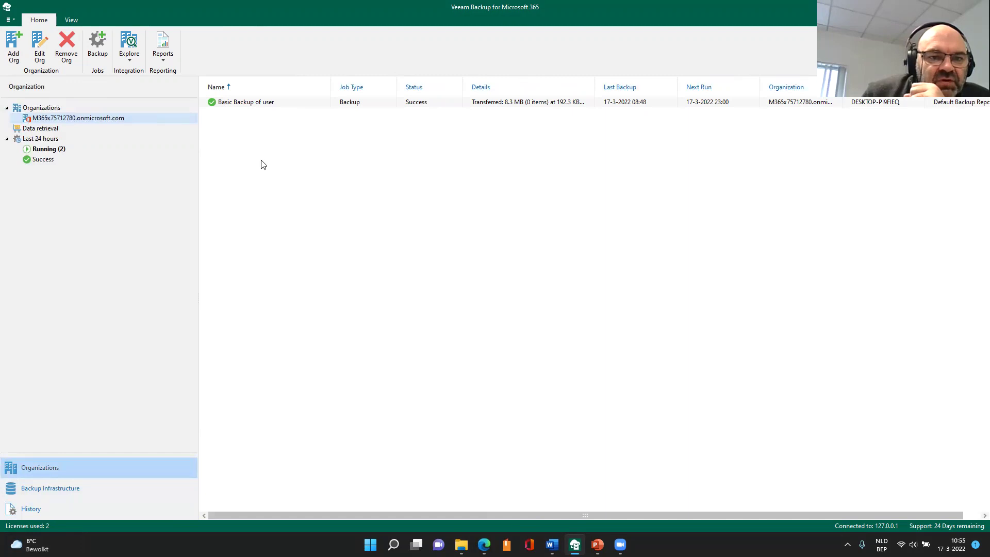
- Start a new backup job named 'test' from the jobs list
right_click(239, 120)
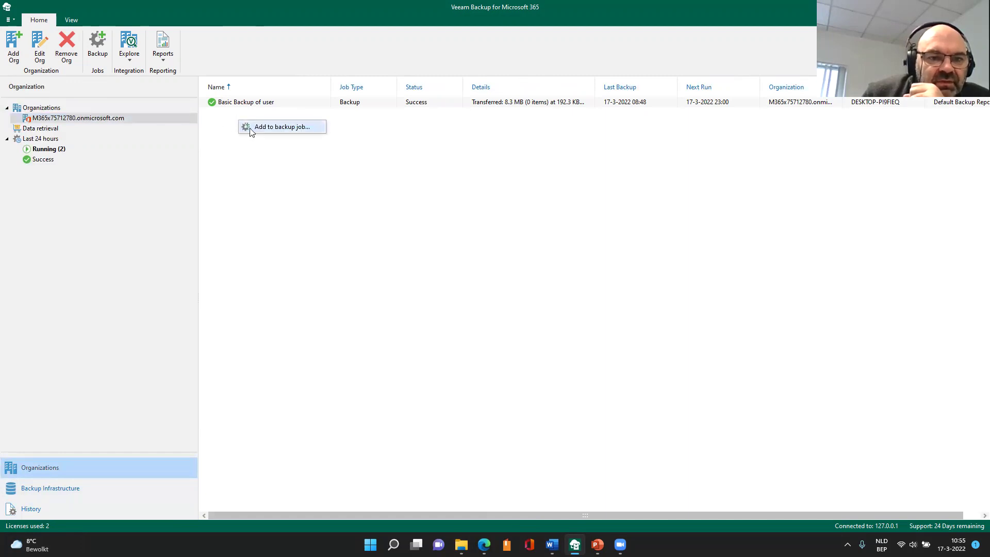
click(99, 58)
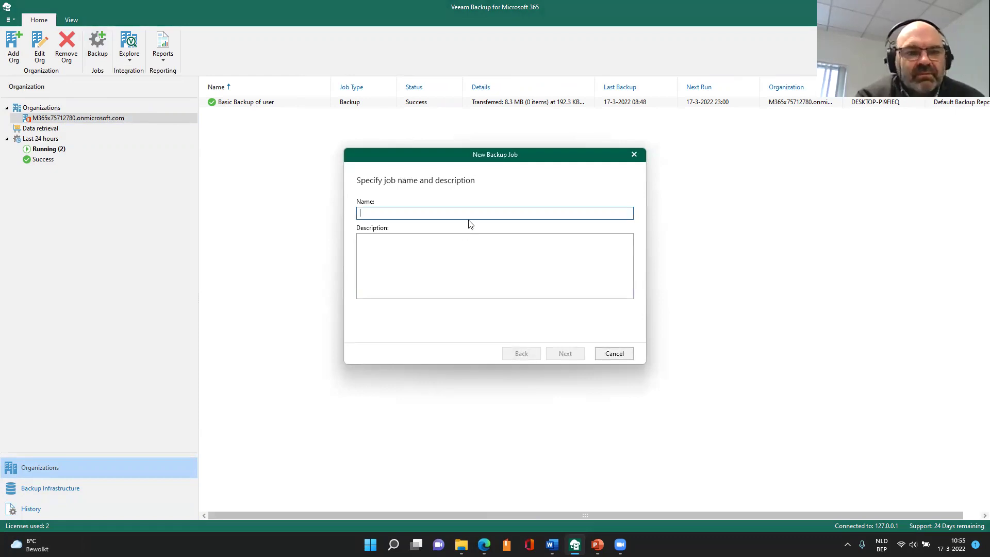
text(test)
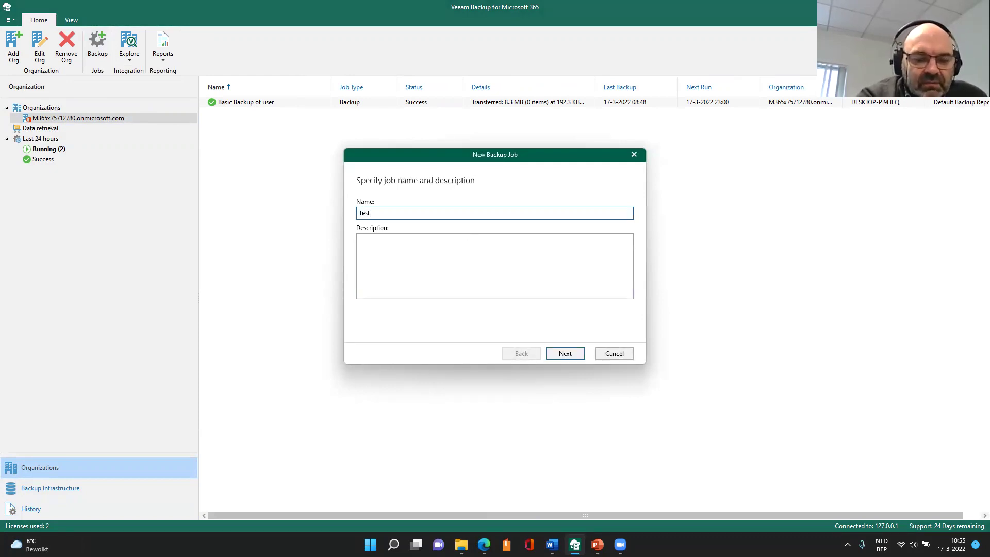
click(564, 354)
- Add one individual user and advance past exclusions and repository to the daily 23:00 schedule
click(622, 229)
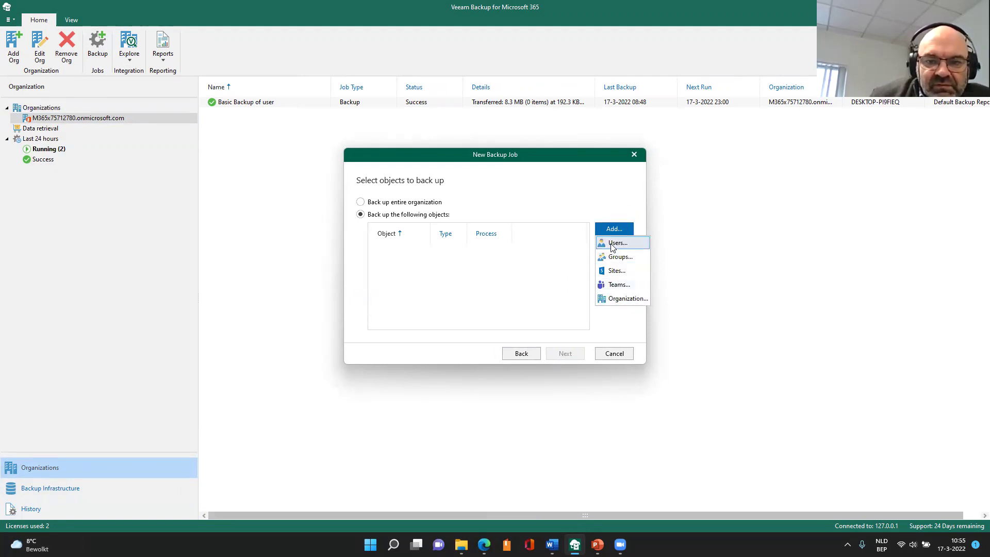
click(612, 243)
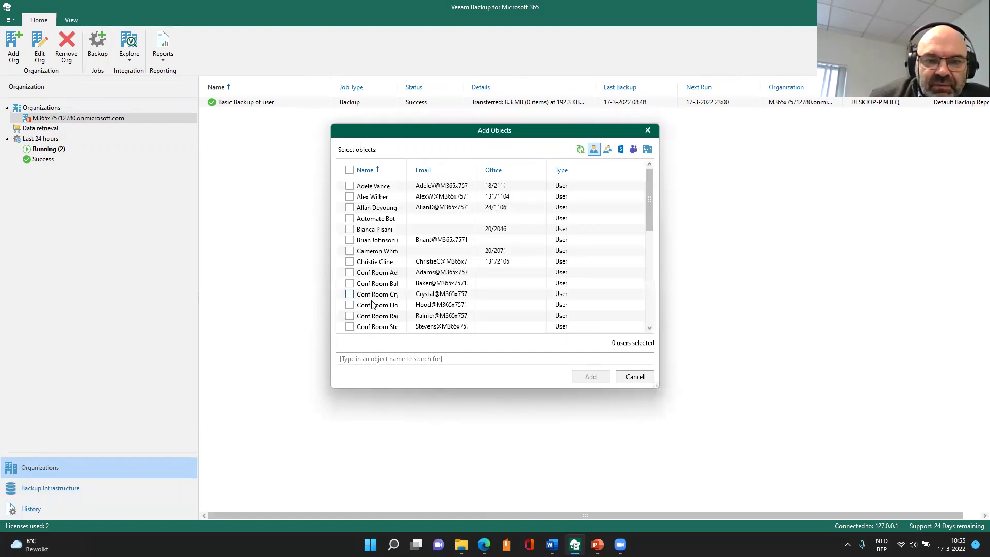
click(350, 208)
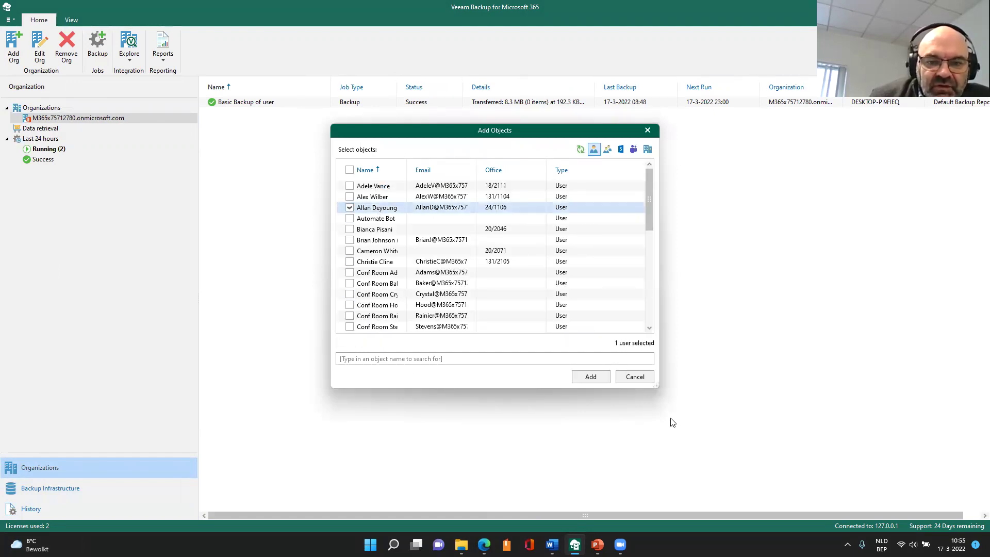
click(600, 377)
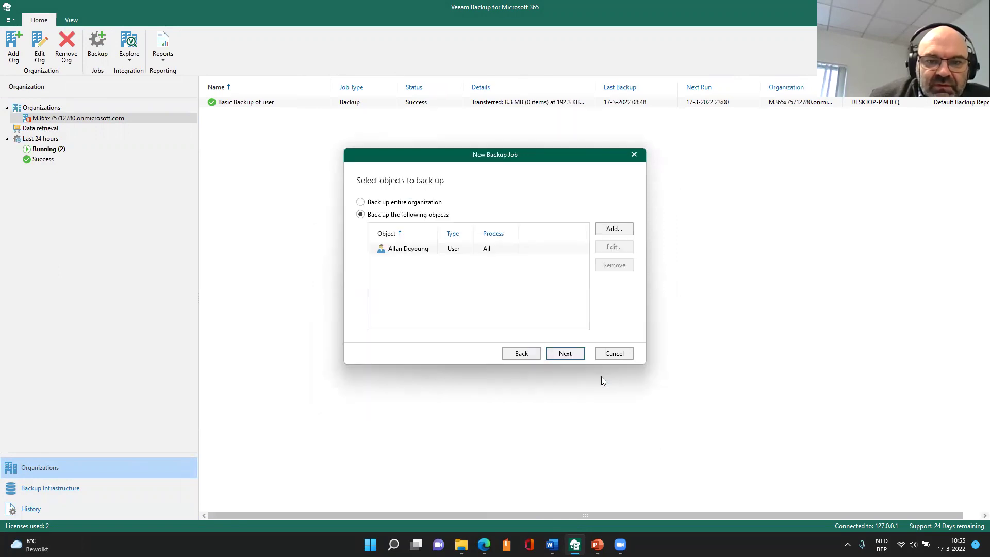
click(579, 358)
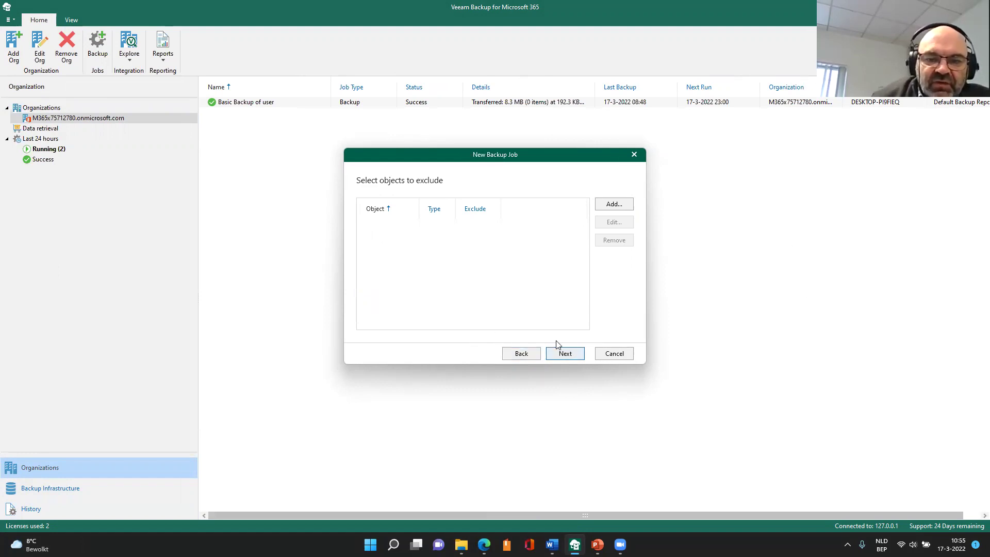
click(562, 355)
click(561, 356)
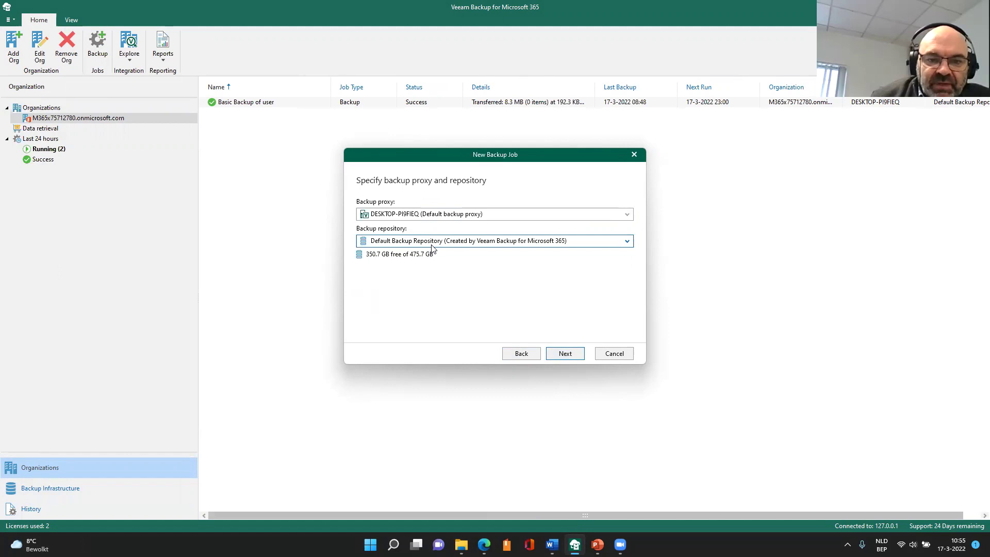
click(569, 355)
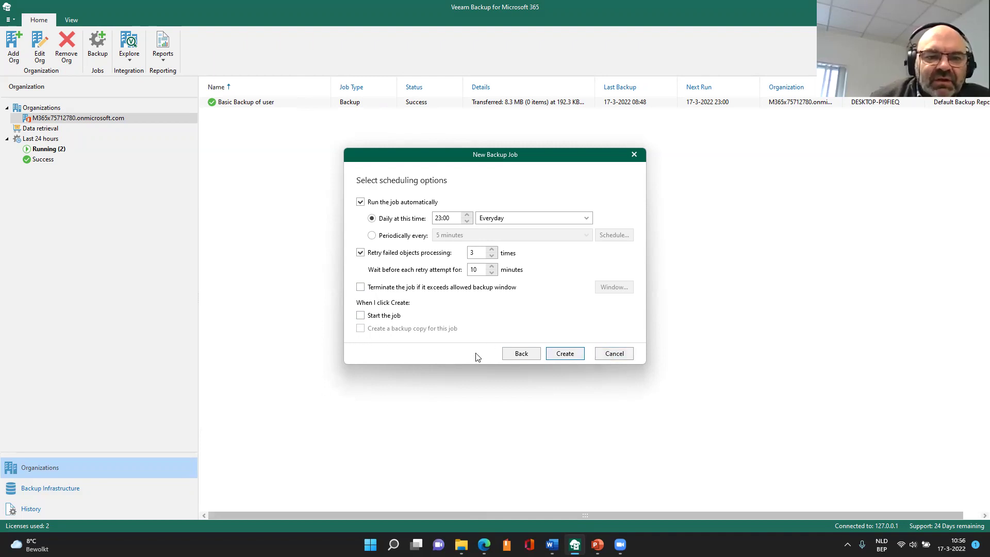
- Cancel the new job wizard and open the Default Backup Repository for editing
click(610, 356)
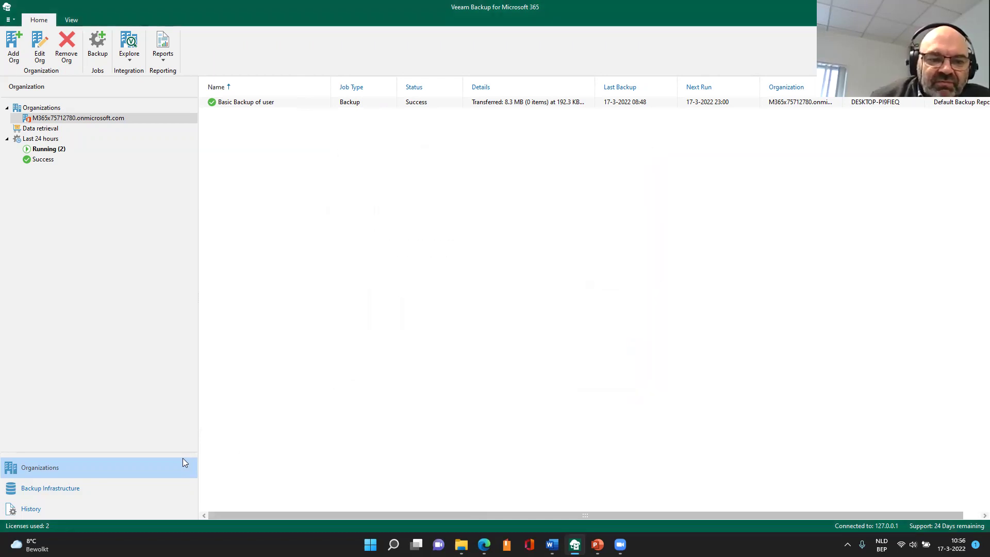
click(61, 489)
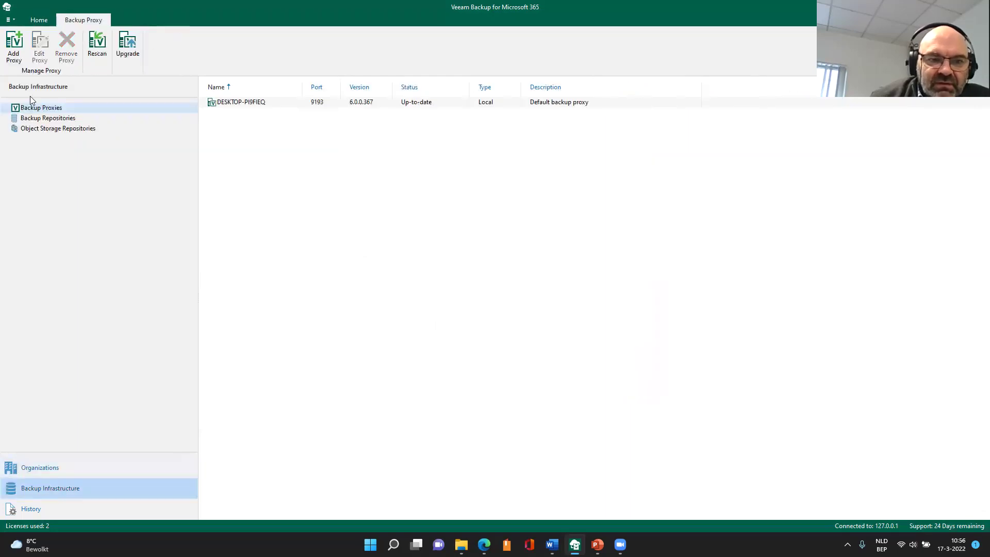
click(51, 123)
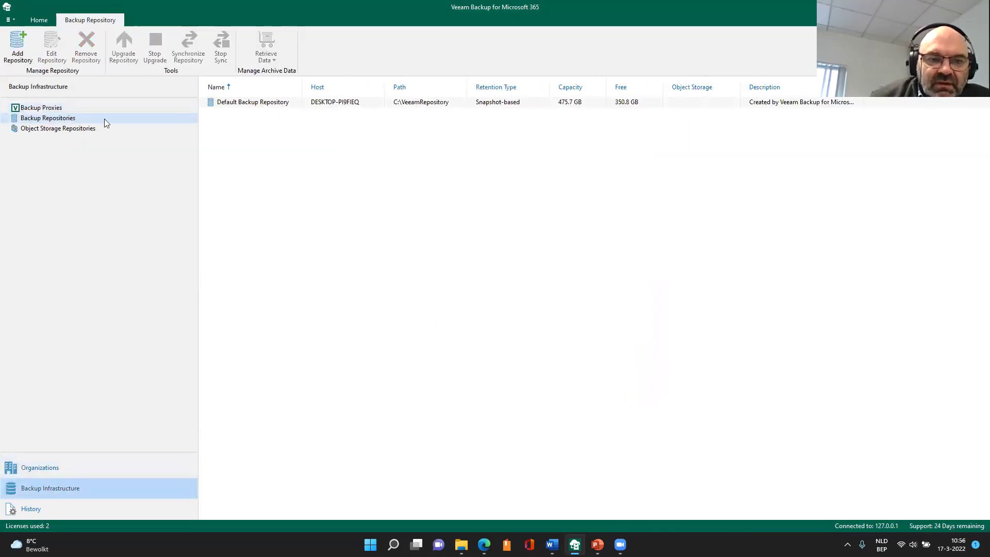
right_click(240, 106)
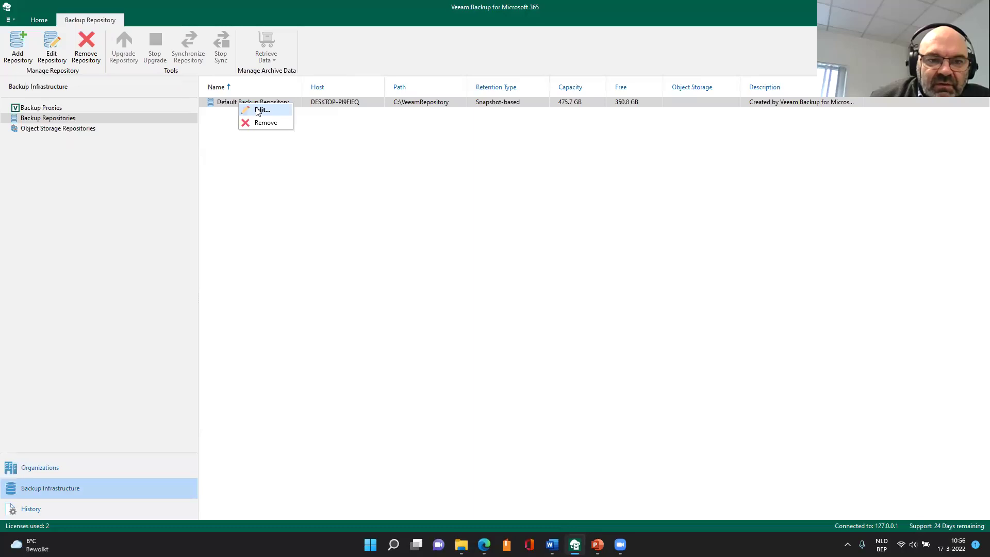
click(258, 110)
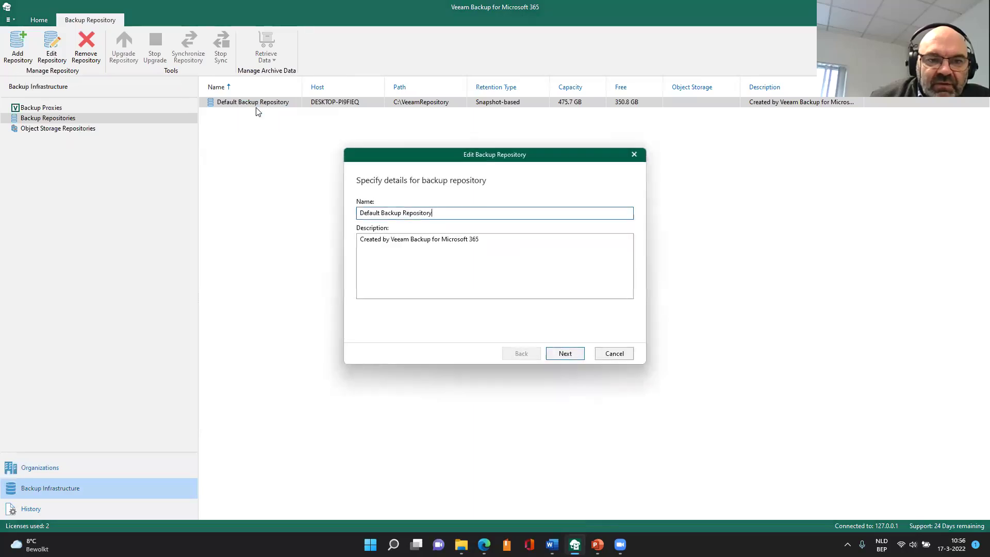
- Step through the repository pages to its 3-year snapshot-based retention and finish
click(569, 355)
click(577, 360)
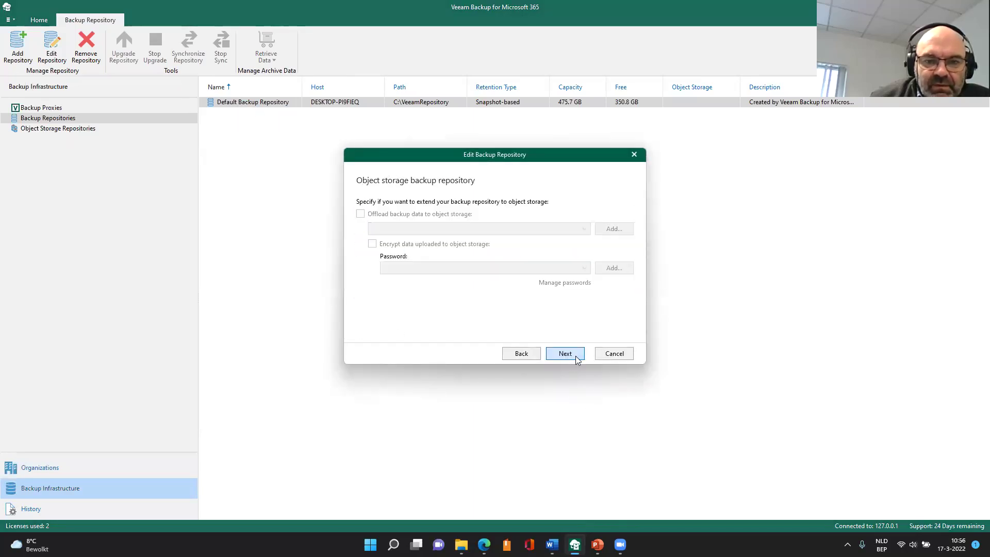
click(577, 359)
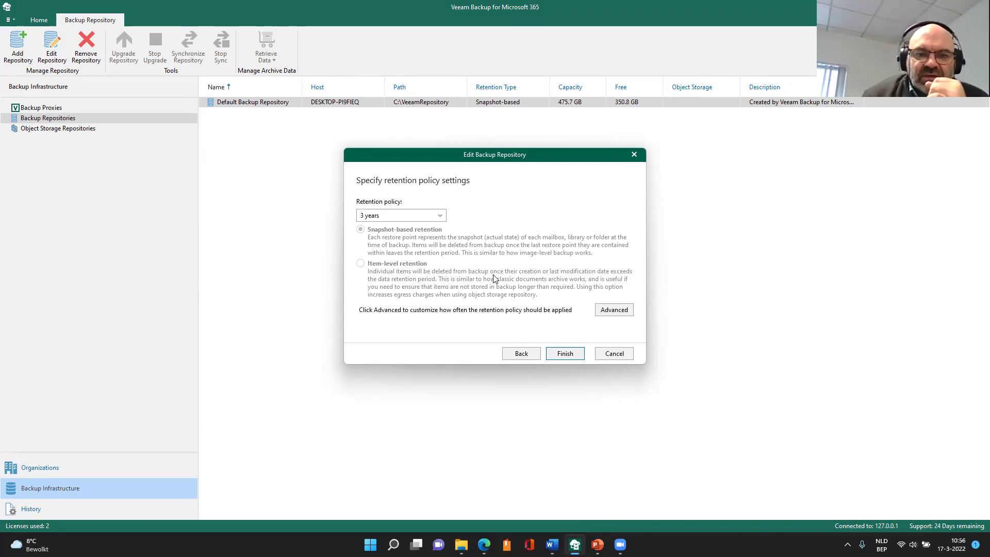
click(566, 354)
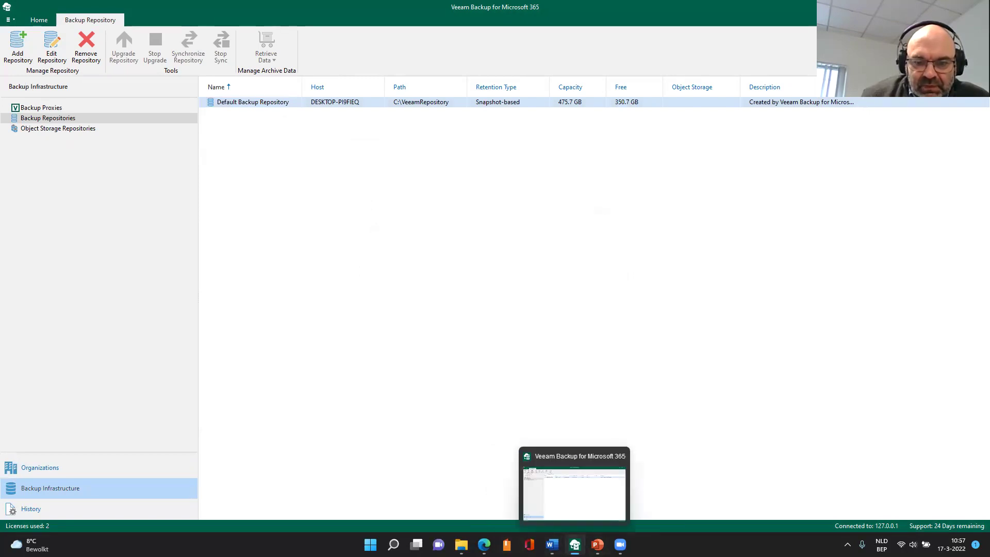
- Switch to the Restore Portal in Edge and log out of the current account
click(575, 545)
click(574, 544)
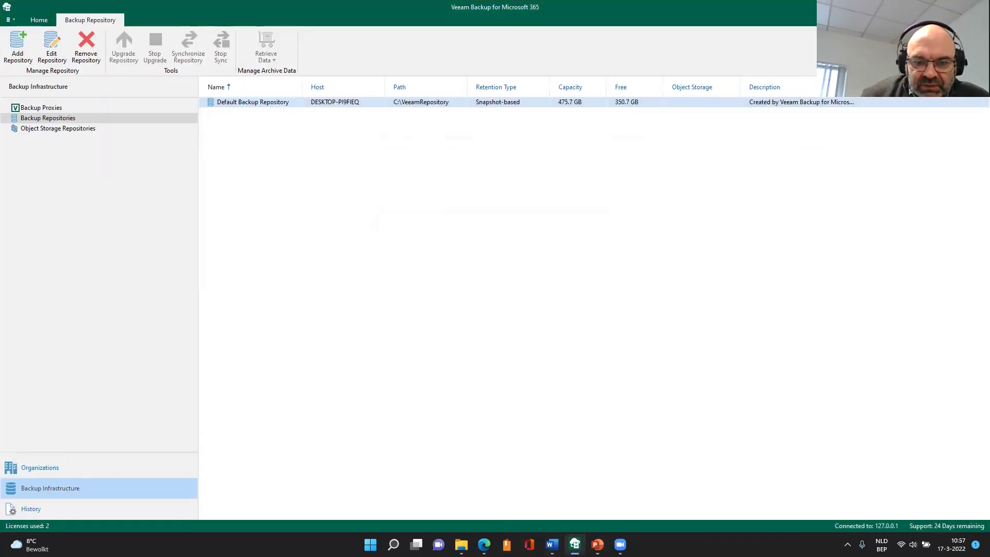
click(484, 544)
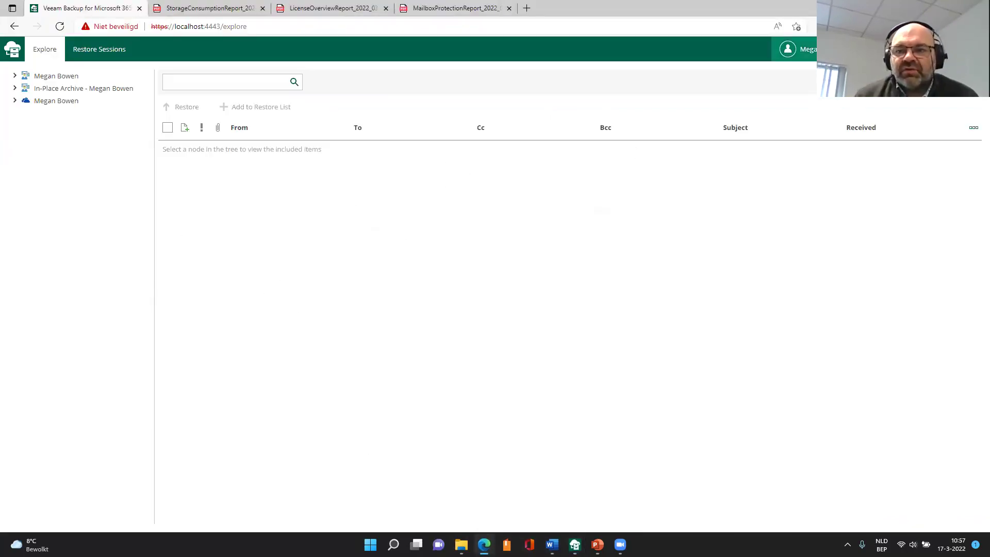
click(791, 49)
click(813, 72)
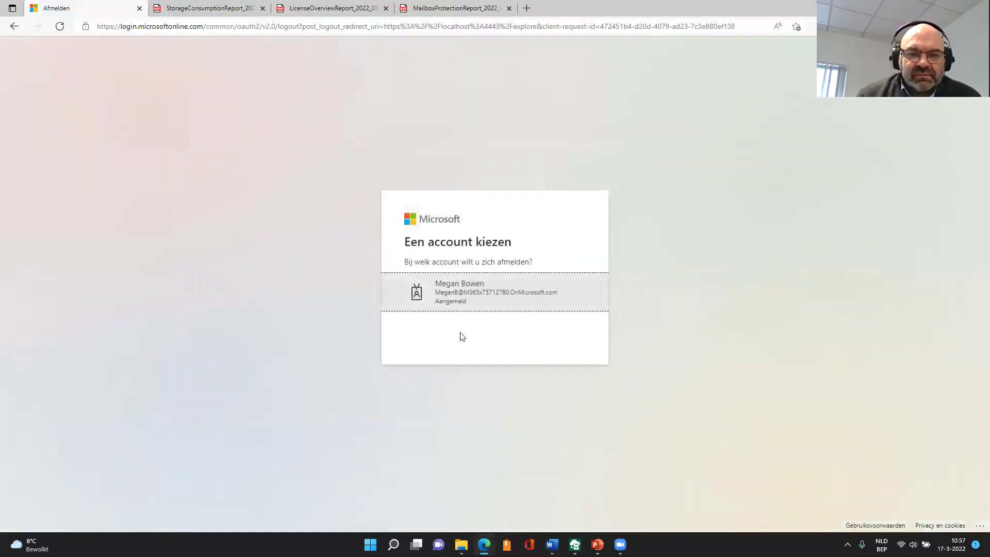
click(473, 308)
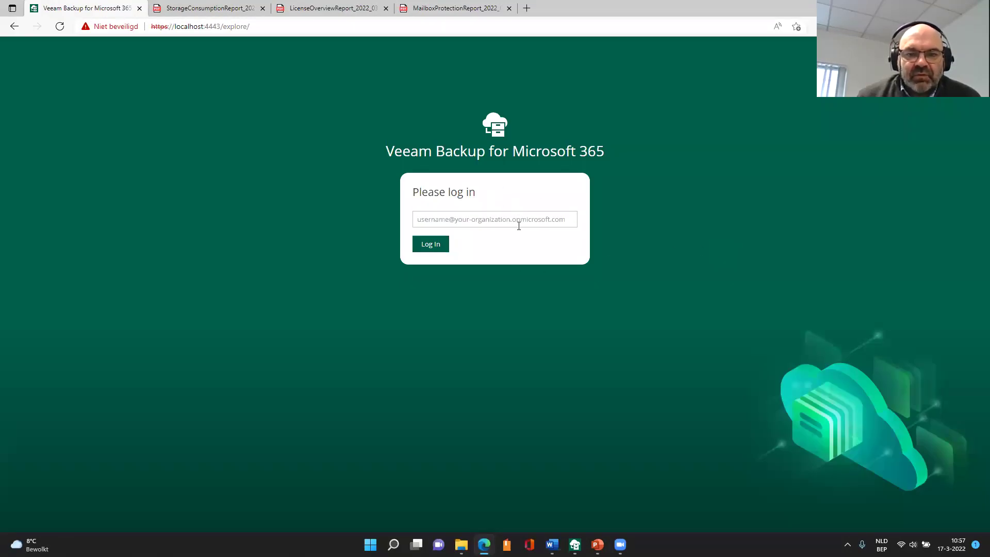
- Sign back in with the mailbox user's username and password, choosing to stay signed in
click(521, 225)
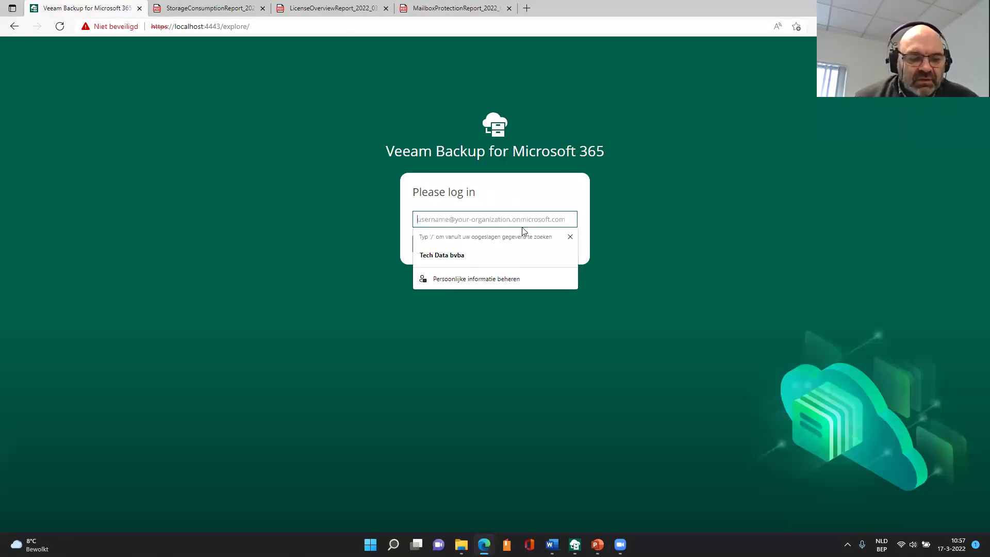
key(ctrl+v)
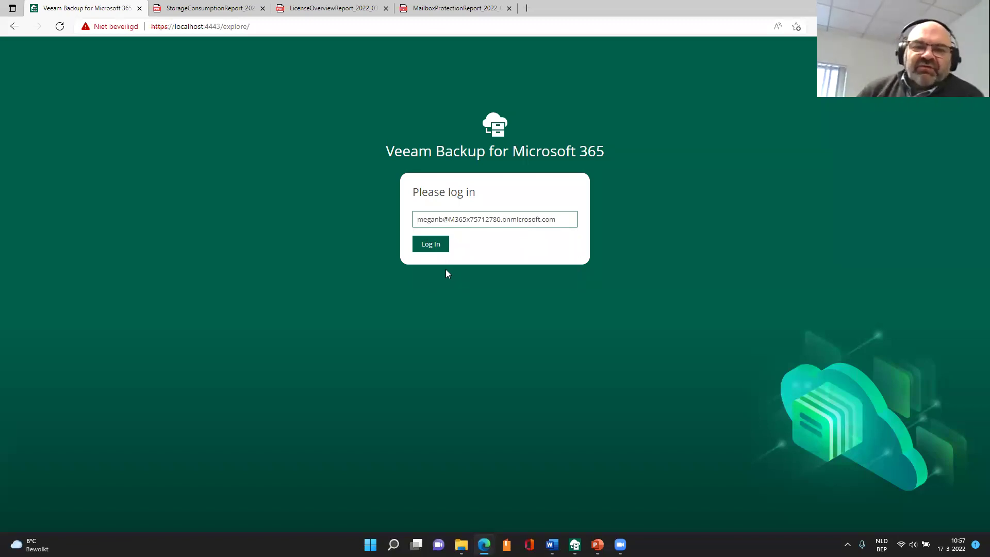
click(439, 252)
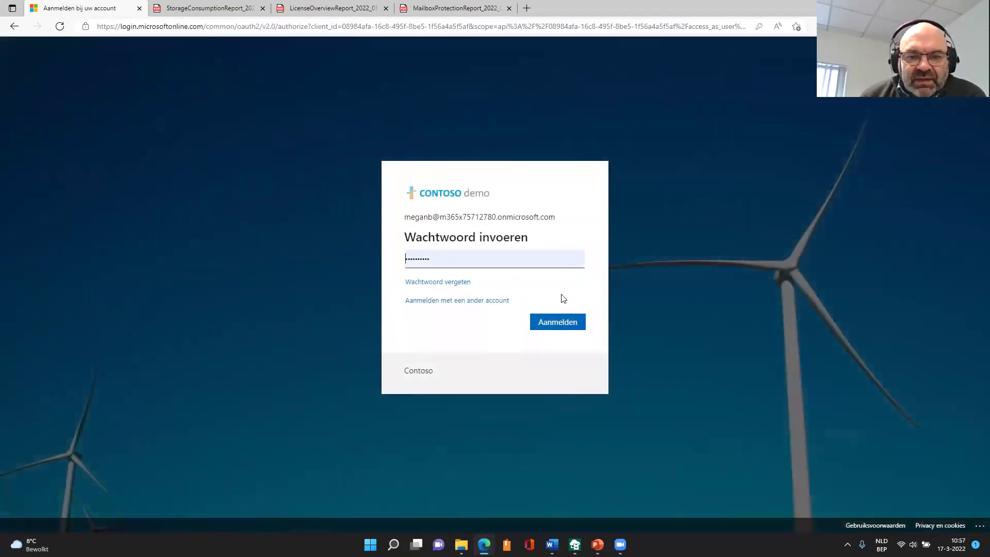
click(565, 324)
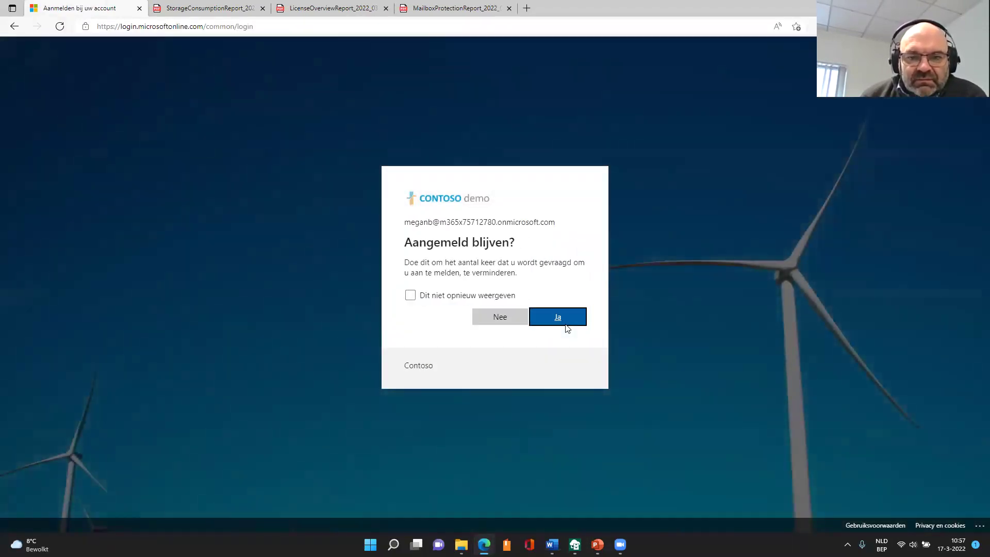
click(567, 321)
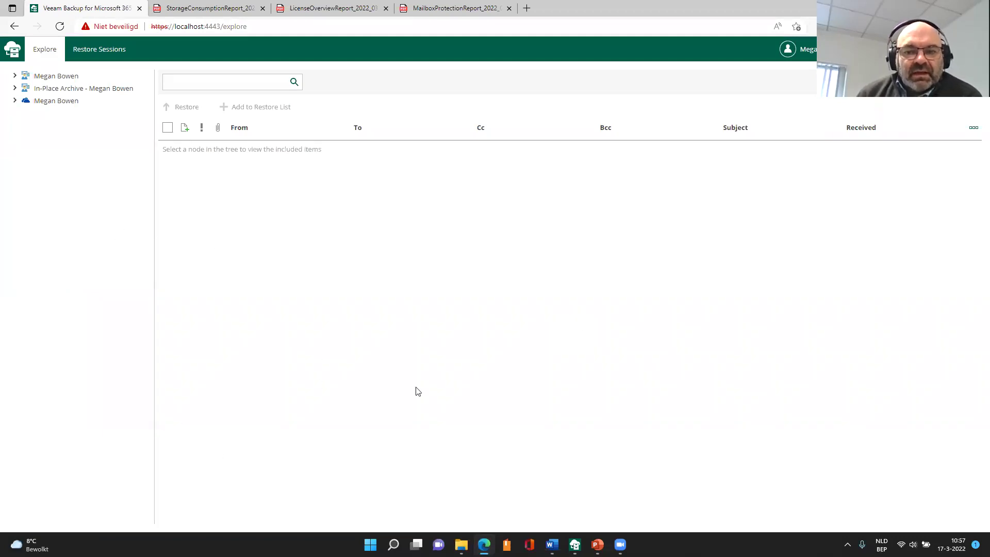
- Open the mailbox's Inbox, select the second Office365 'Access Blocked' message and start restoring it
click(15, 75)
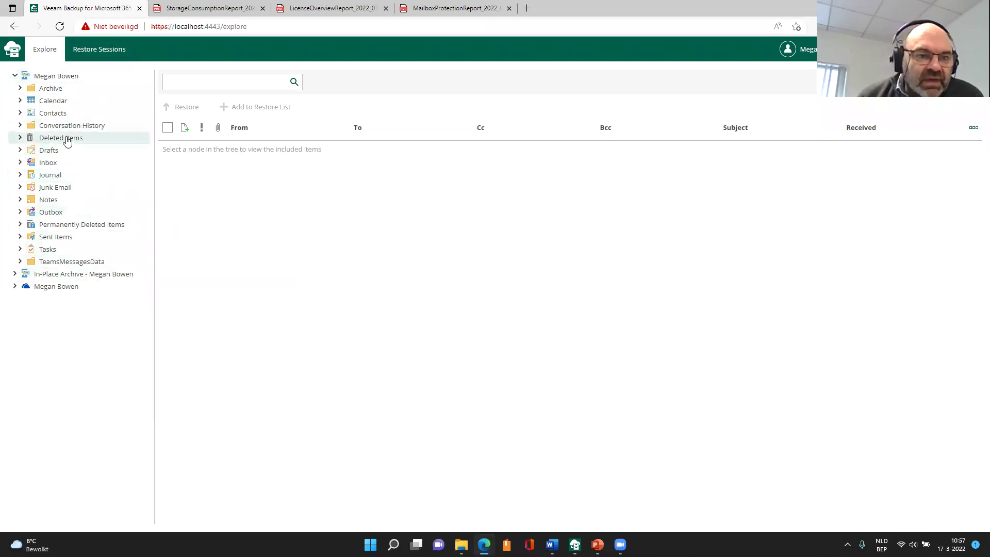
click(20, 163)
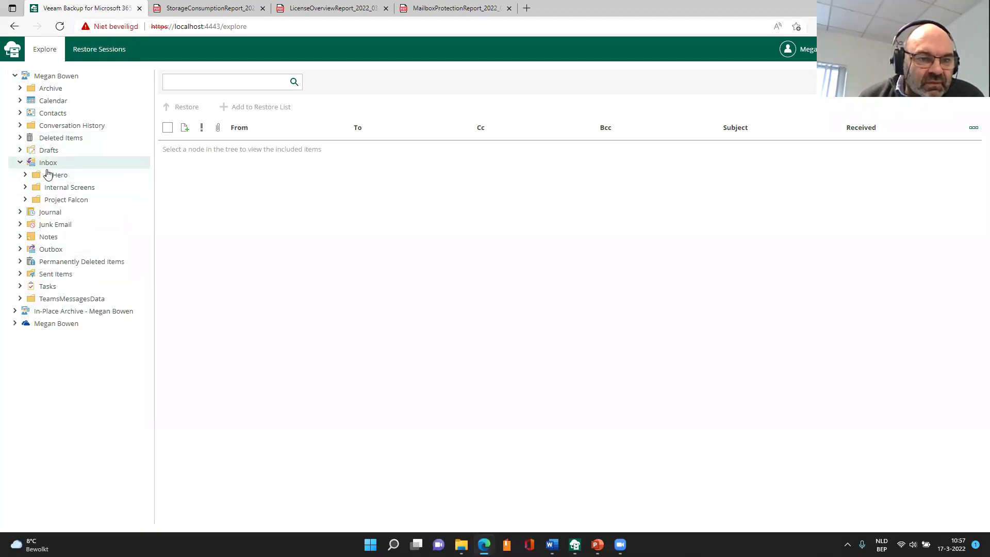
drag(46, 164, 50, 164)
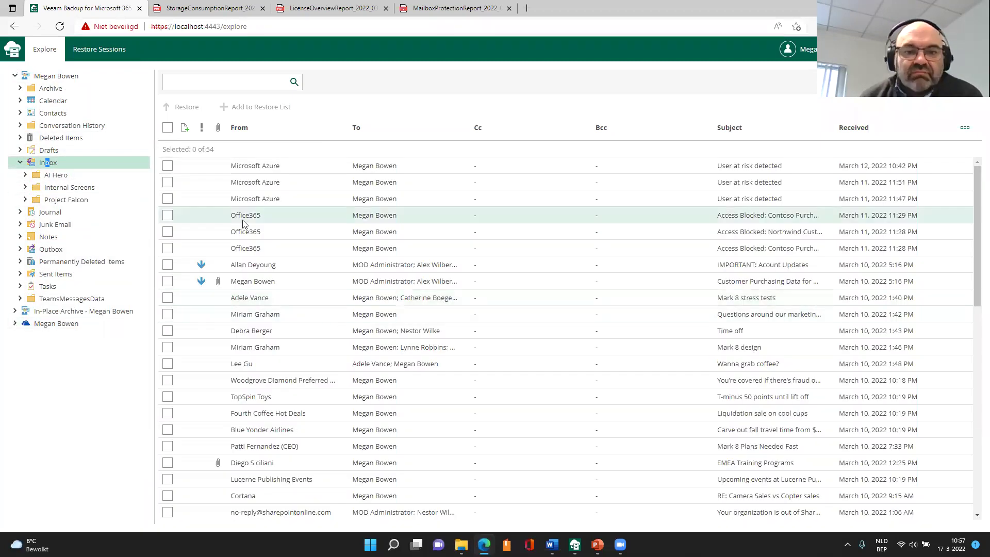
click(168, 232)
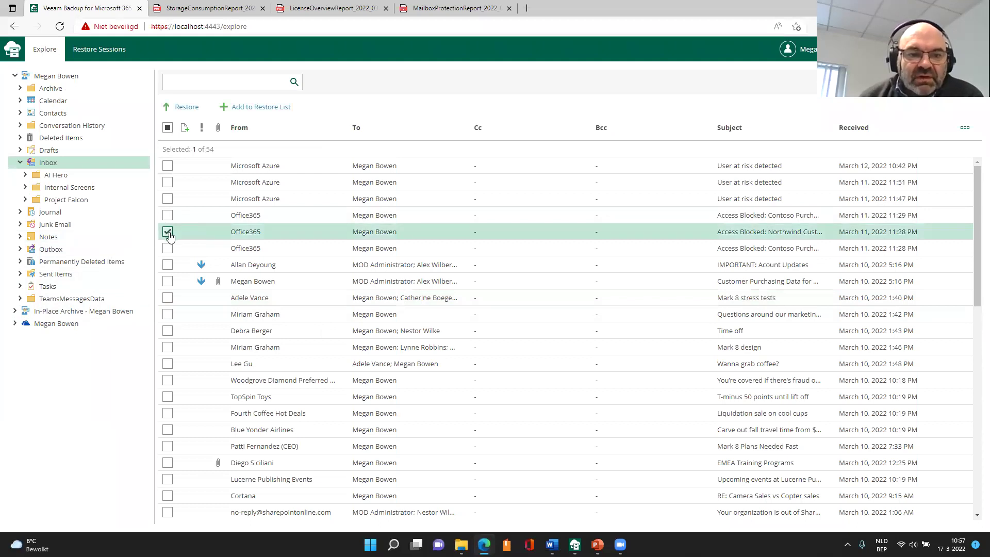
click(190, 108)
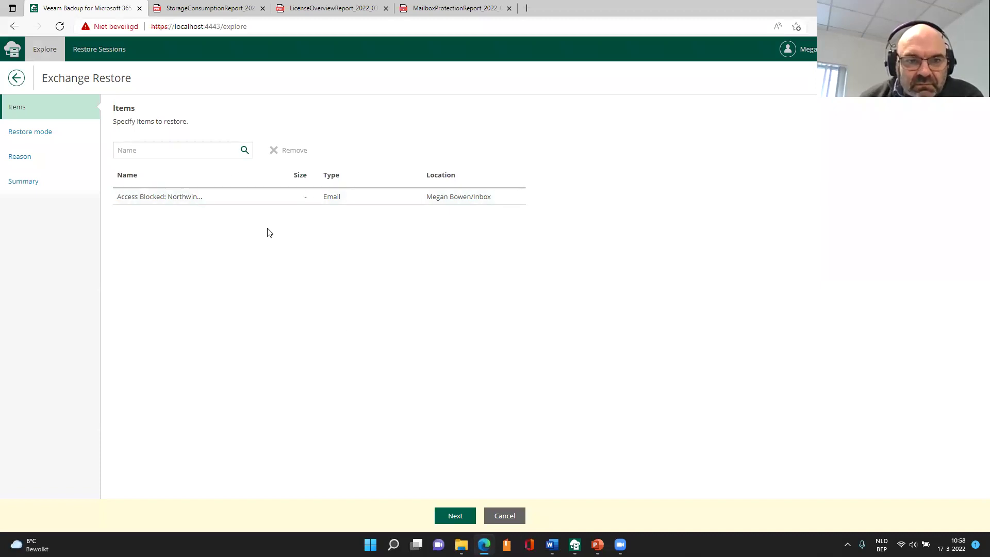
- Restore the email to its original location with no reason given, finishing the wizard
click(456, 517)
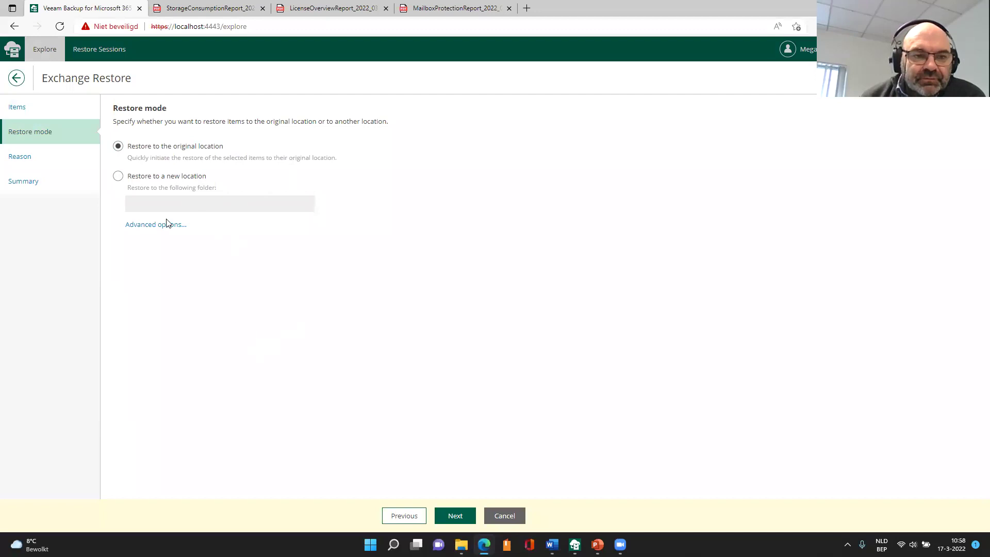
click(159, 181)
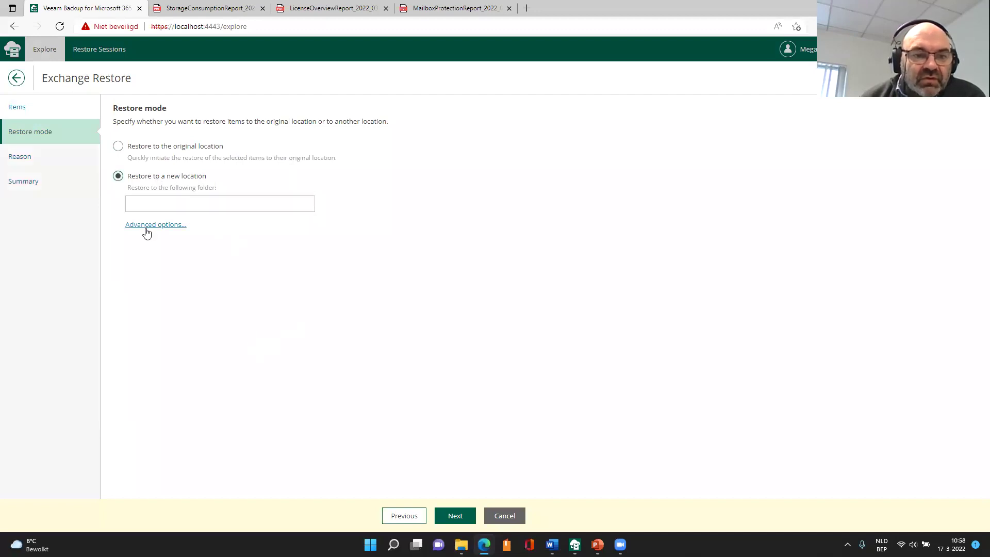
click(192, 152)
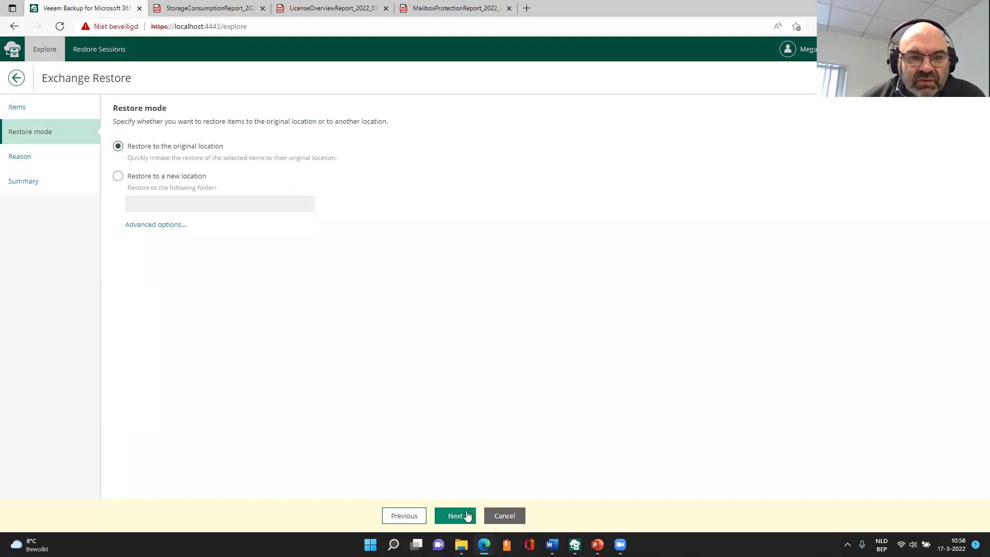
click(467, 515)
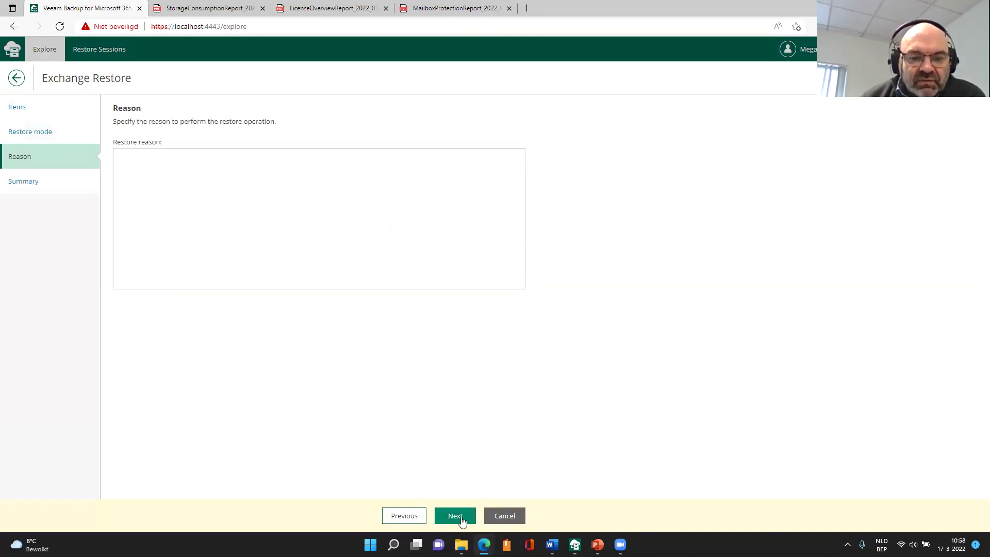
click(462, 518)
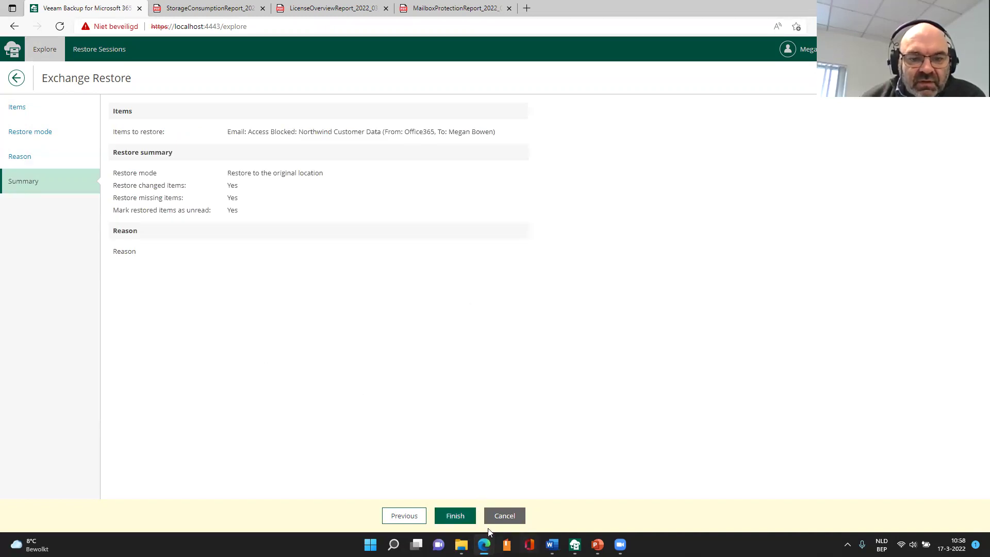
click(456, 517)
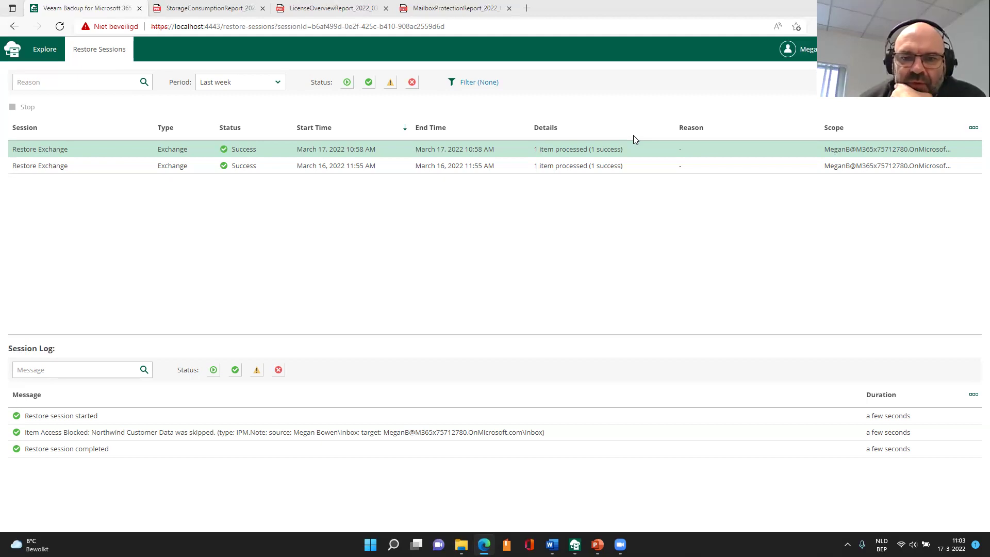
- Open the Storage Consumption report from the Veeam console's reports list
click(208, 11)
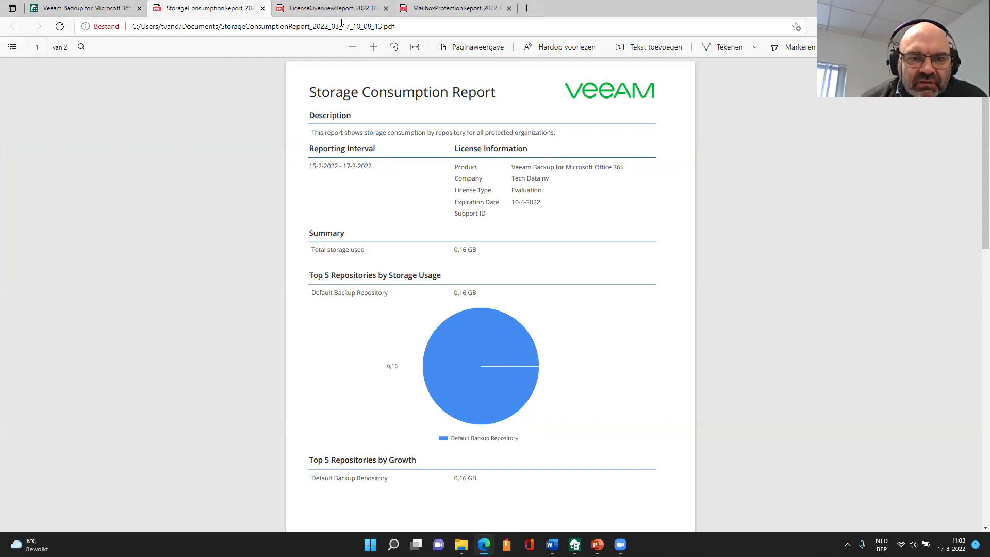
key(alt+Tab)
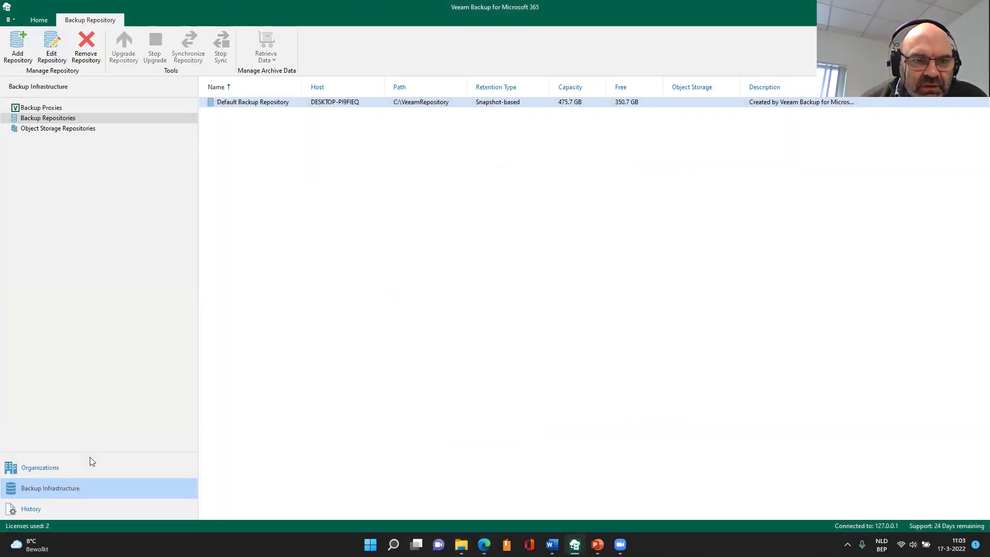
click(52, 469)
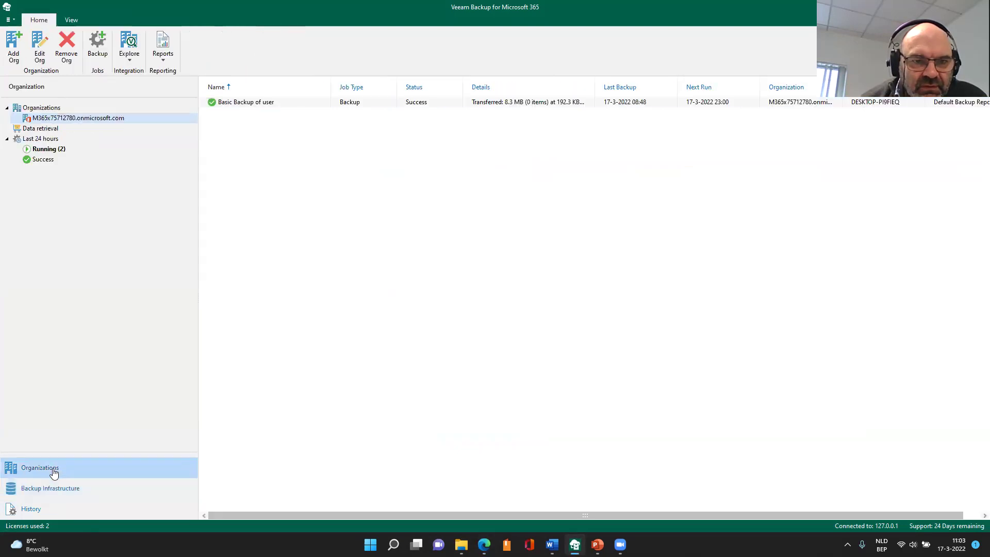
click(163, 49)
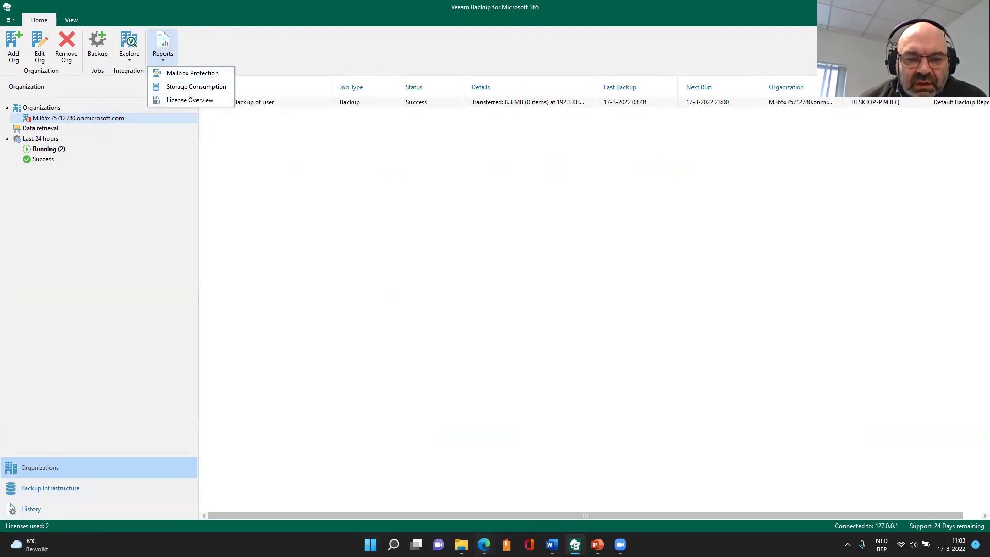
click(485, 487)
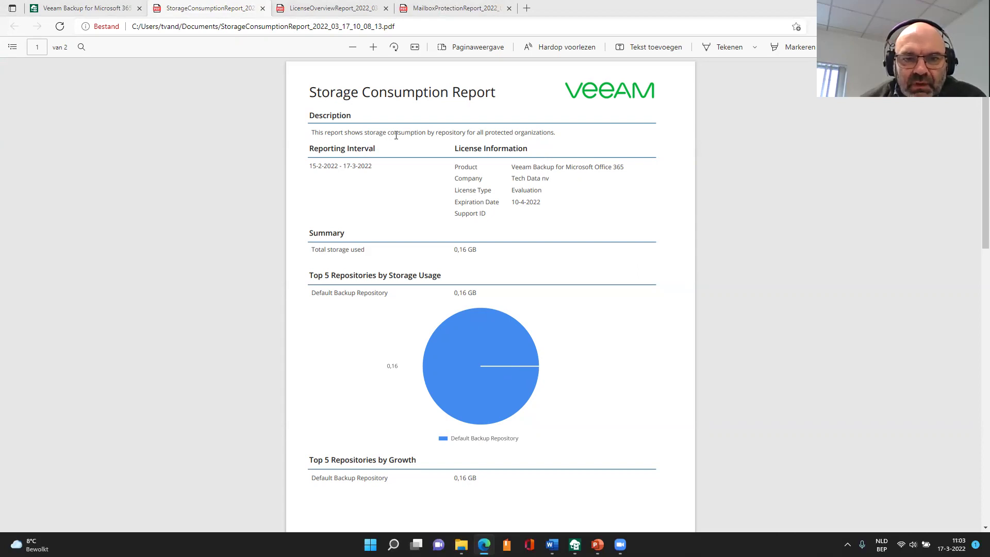
- Scroll through the Storage Consumption report, then bring up the License Overview Report
scroll(396, 135, down, 3)
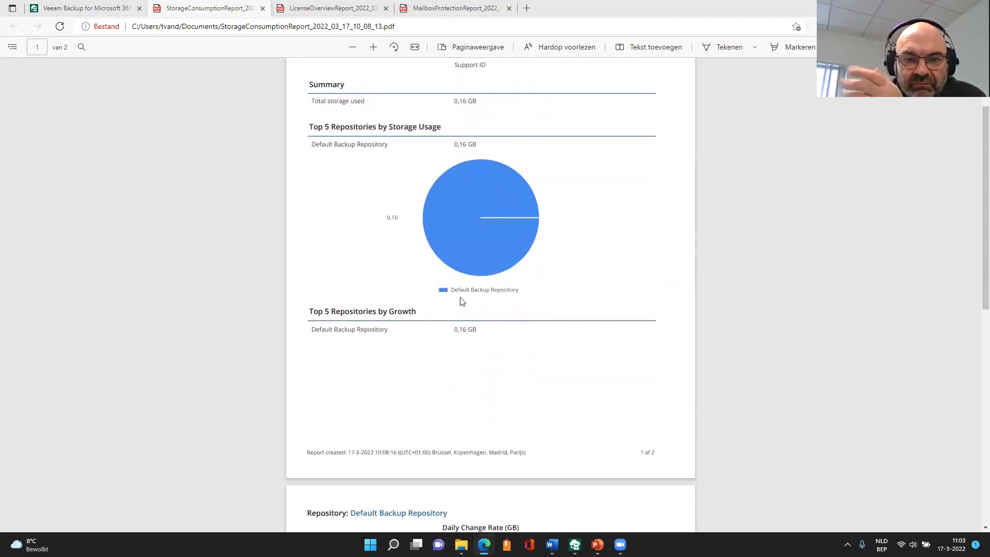
scroll(456, 301, down, 3)
scroll(458, 299, down, 7)
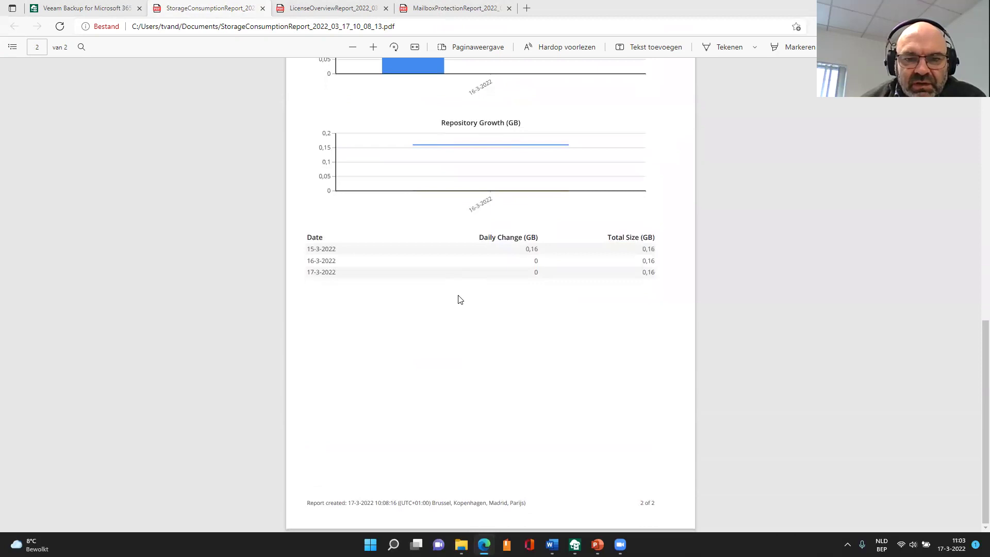
scroll(648, 396, up, 1)
scroll(534, 307, up, 1)
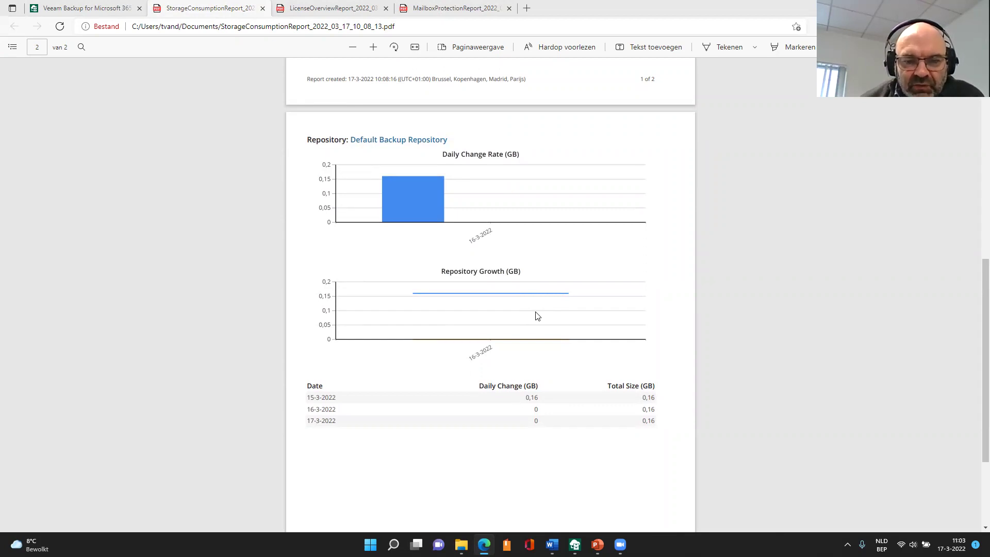
scroll(537, 314, up, 4)
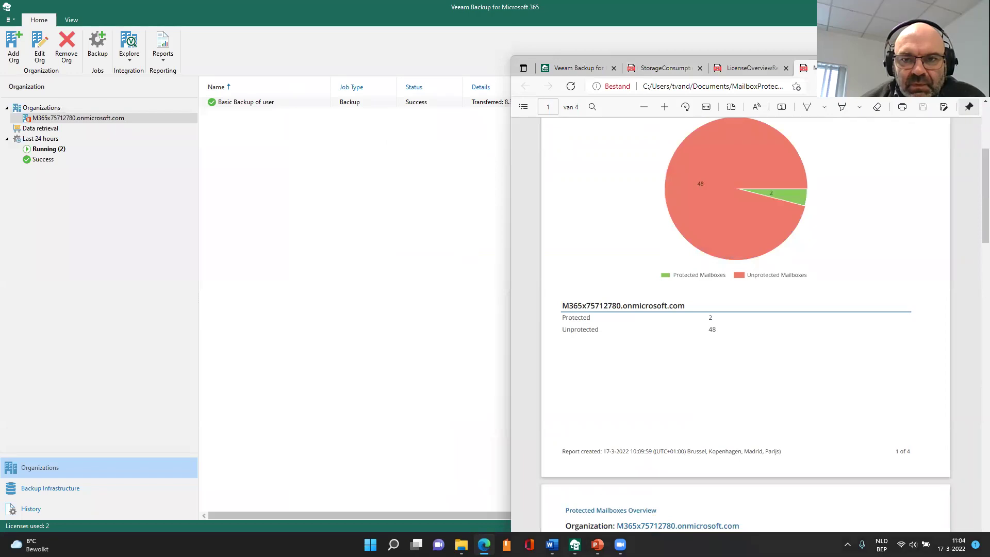
click(754, 68)
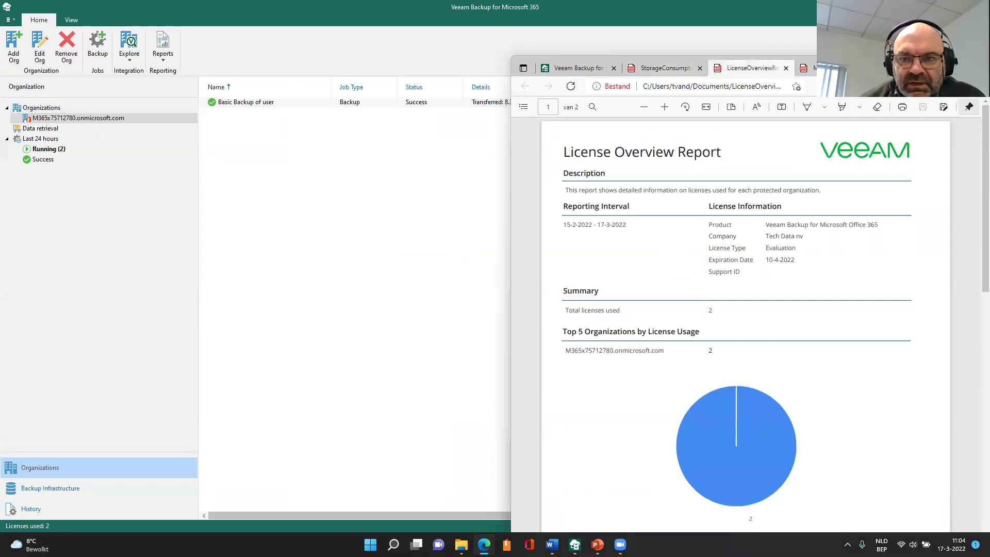
key(super+Up)
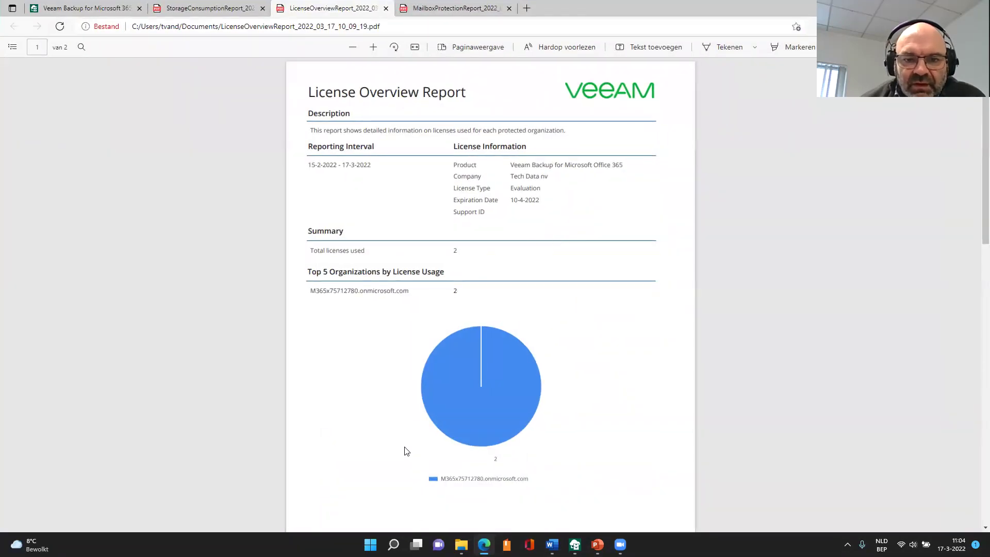
scroll(406, 449, down, 4)
scroll(407, 435, up, 1)
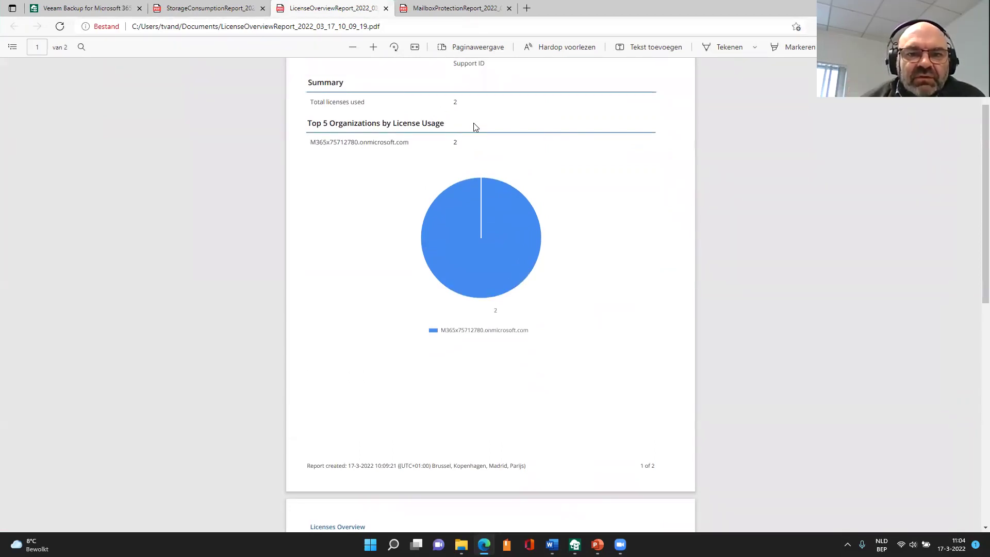
scroll(478, 128, up, 3)
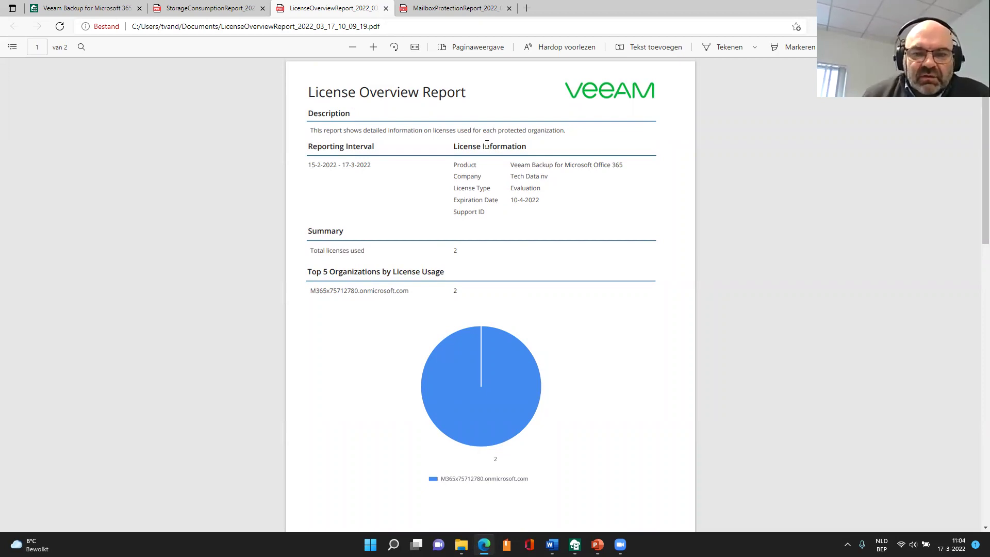
scroll(485, 195, down, 3)
scroll(485, 195, down, 8)
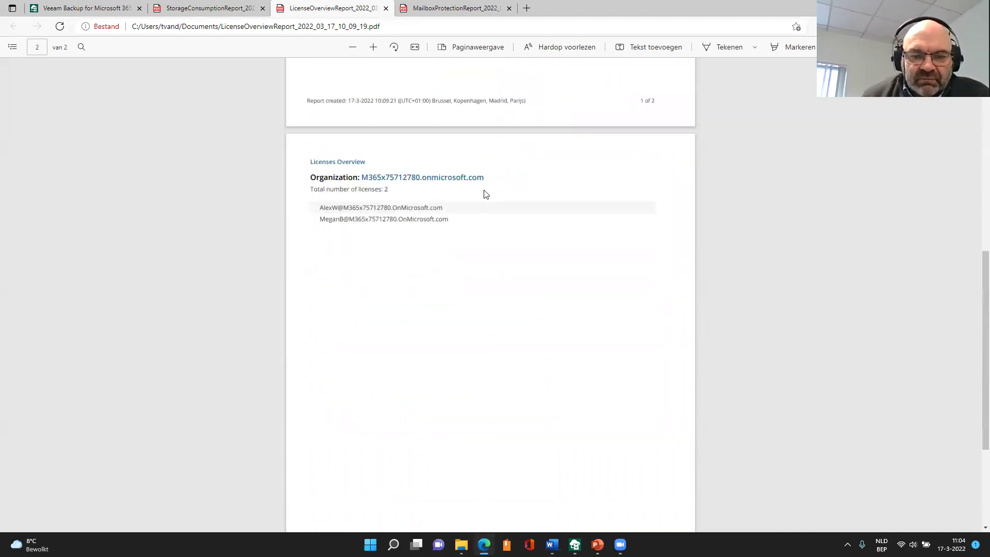
scroll(485, 192, up, 3)
scroll(485, 192, up, 8)
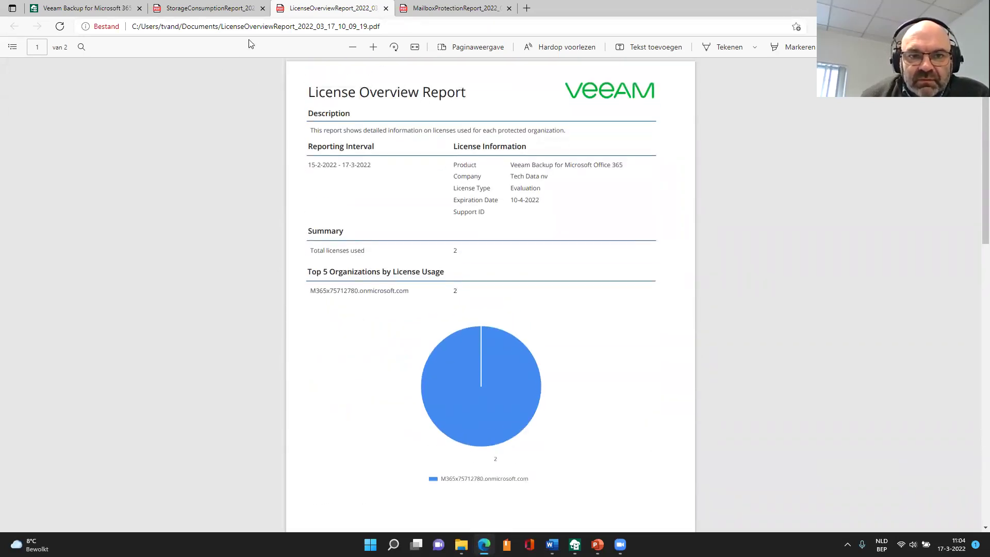
double_click(790, 11)
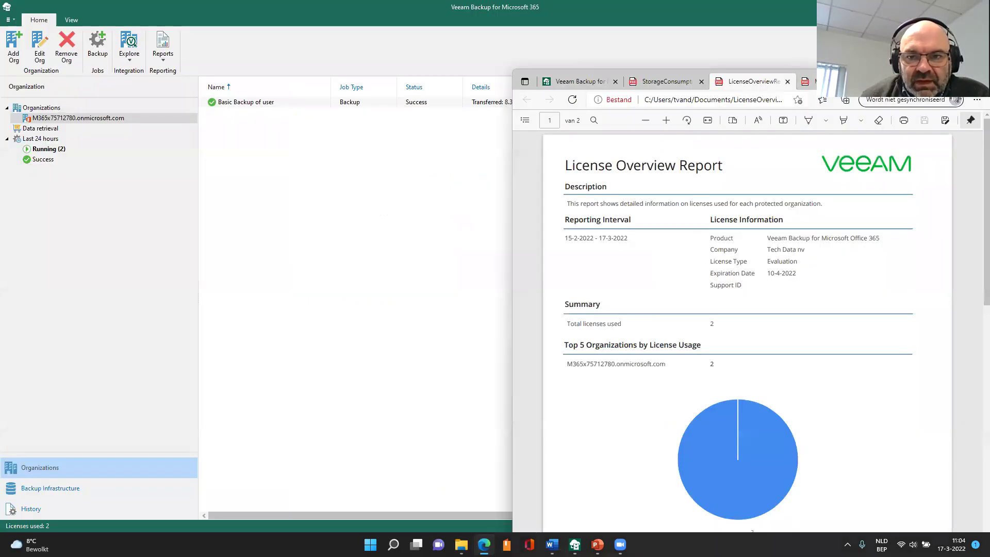
click(809, 81)
double_click(835, 82)
scroll(518, 253, up, 3)
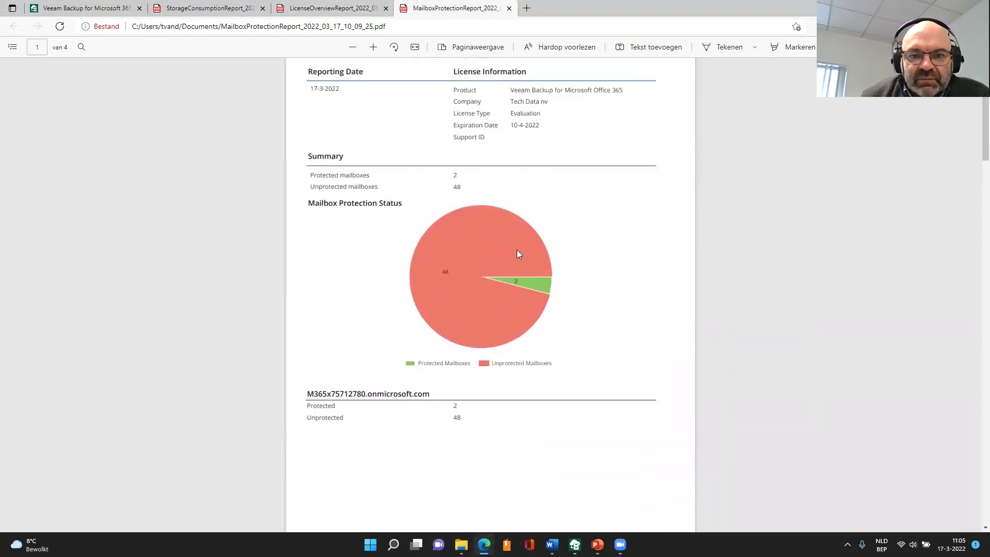
scroll(519, 250, up, 2)
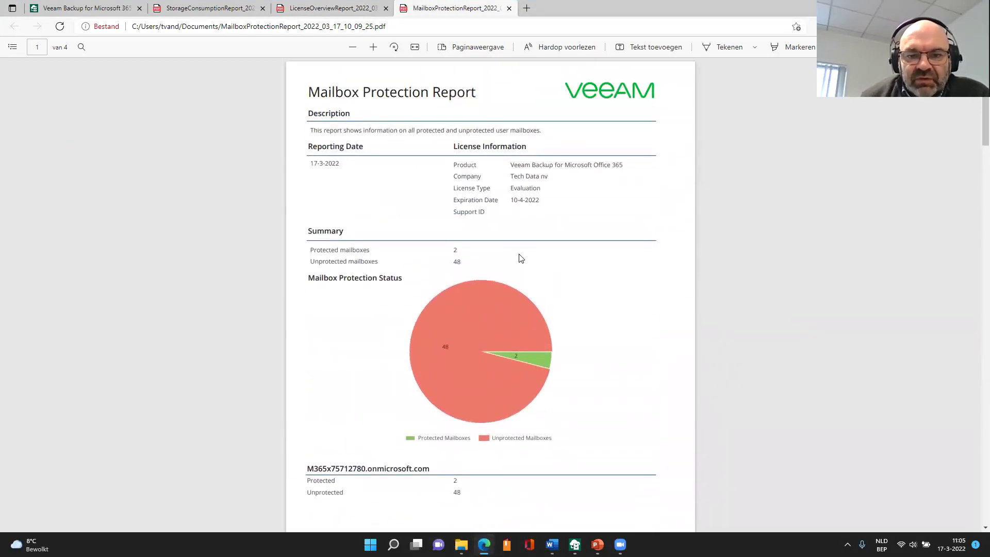
scroll(519, 255, down, 2)
scroll(518, 253, down, 2)
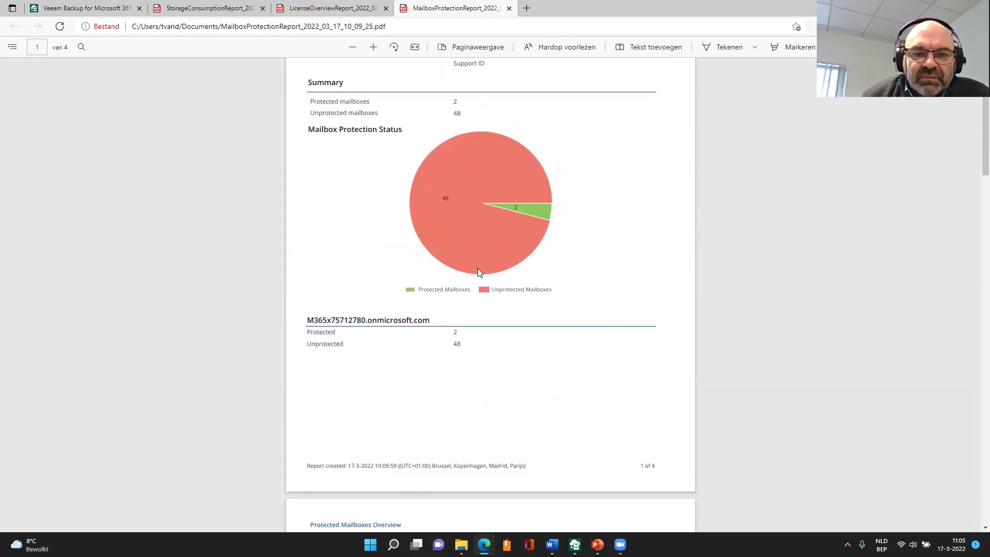
scroll(533, 242, down, 7)
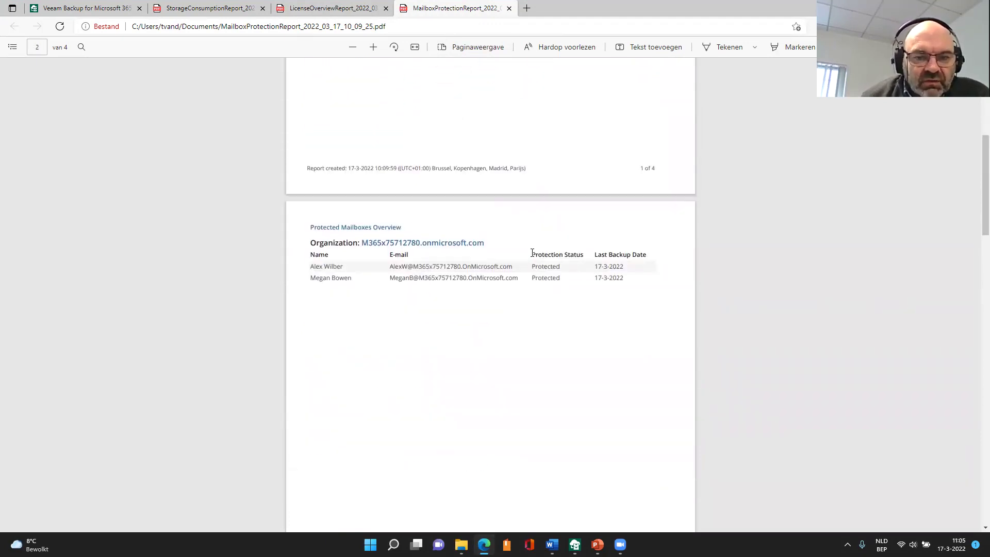
scroll(539, 241, up, 1)
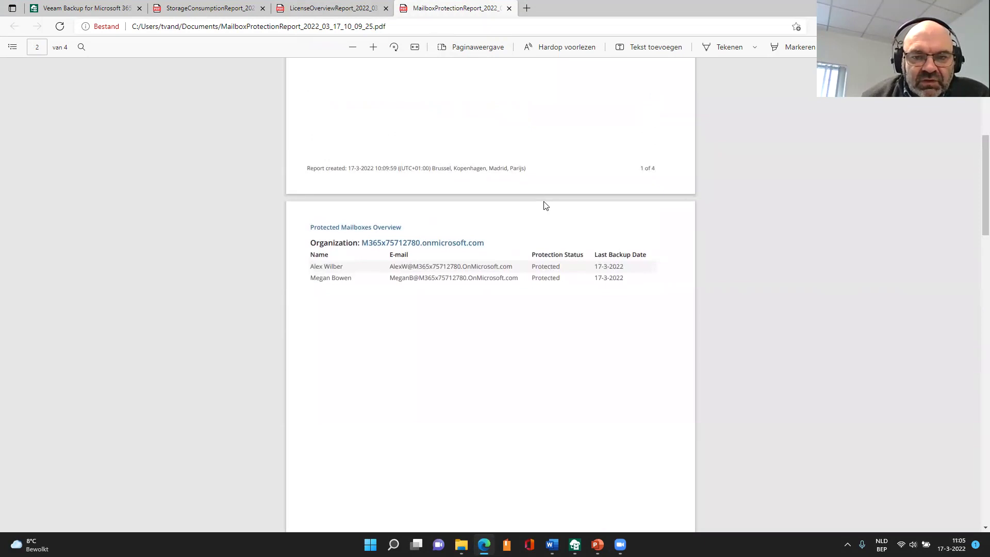
scroll(546, 206, up, 3)
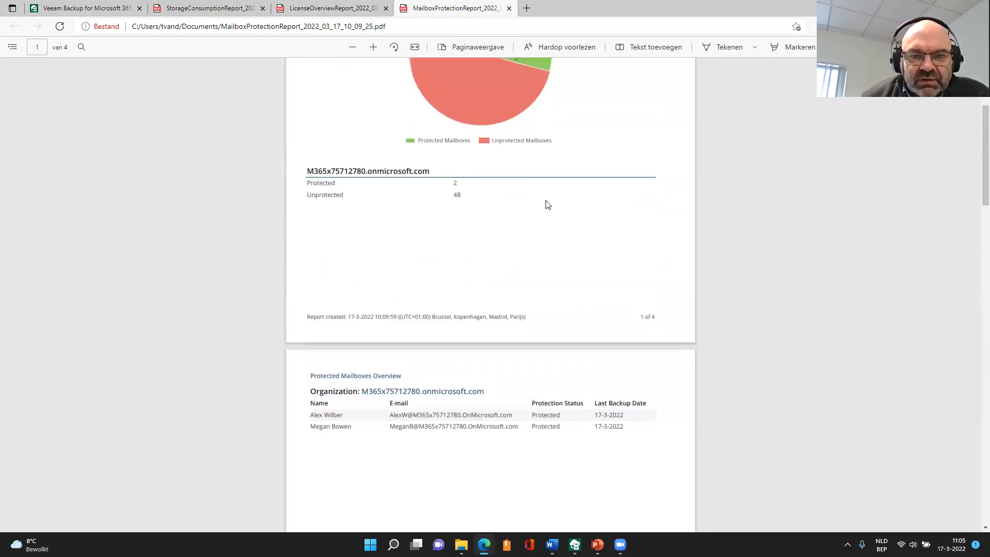
scroll(547, 206, up, 3)
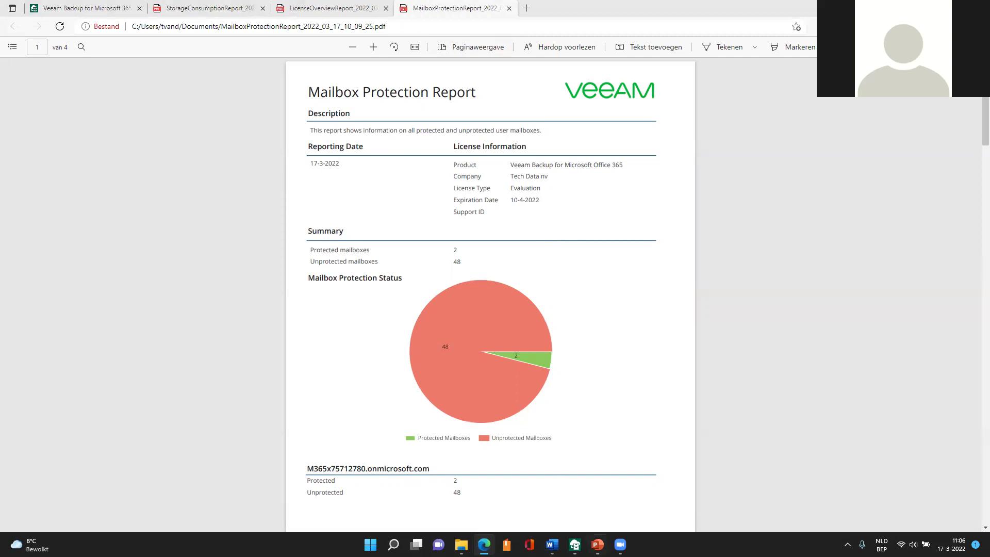
- Restore the Mailbox Protection Report window down from full screen, revealing the Veeam console
mouse_move(591, 540)
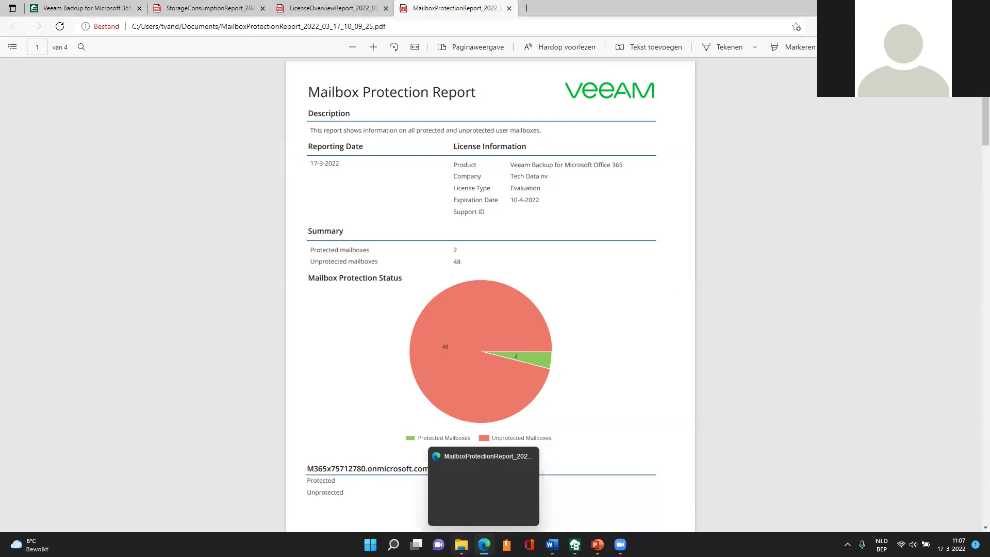
mouse_move(484, 544)
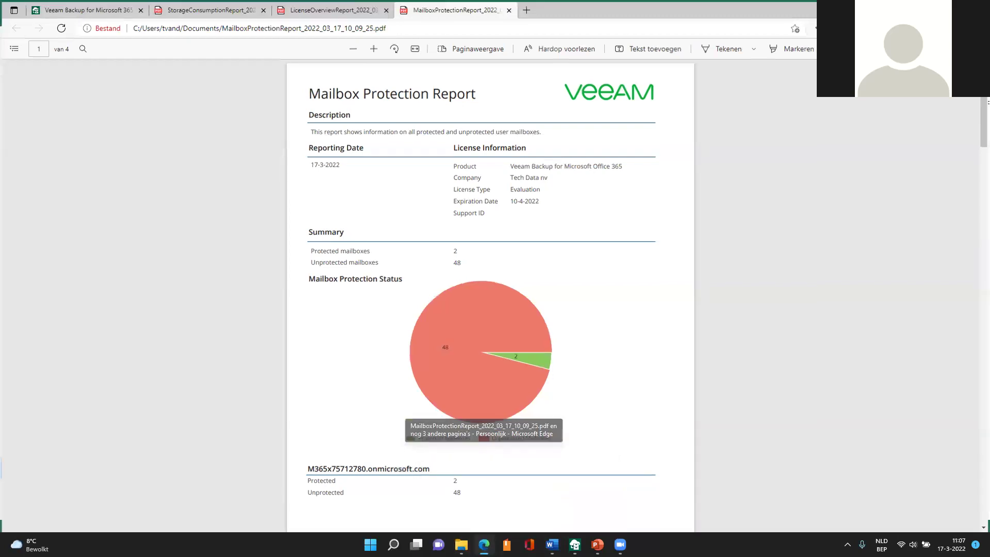
click(484, 545)
click(484, 545)
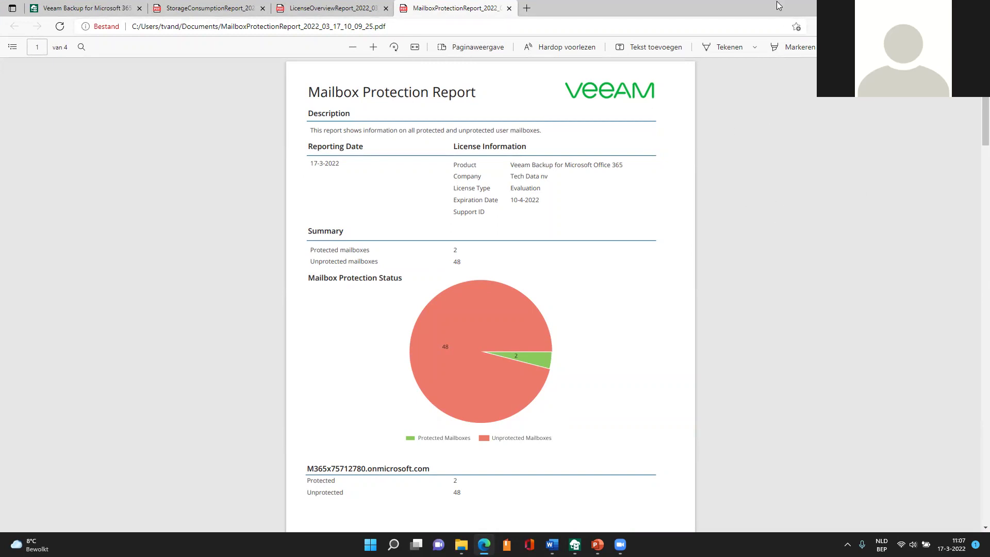
key(super+Down)
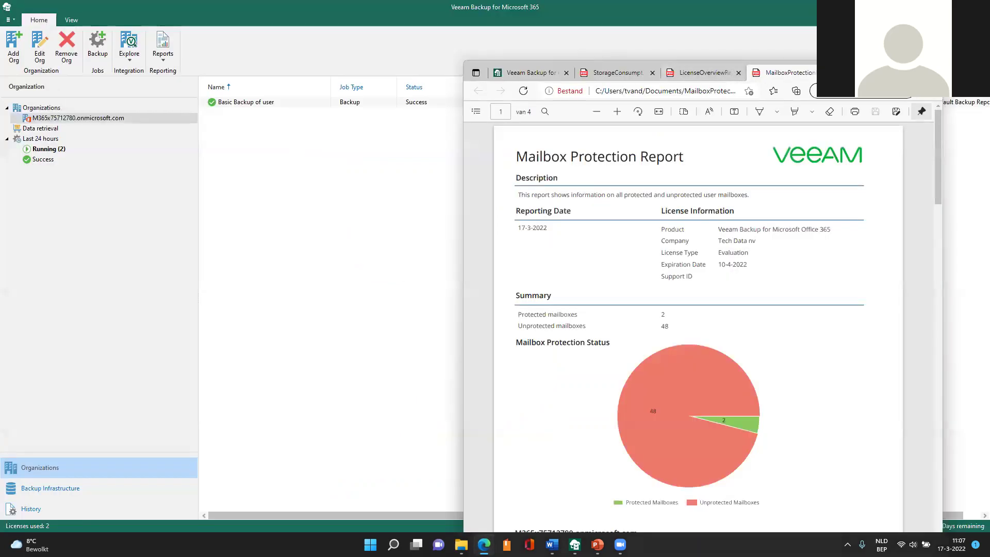
- Open a new maximized Edge tab and try loading veeam.click
key(ctrl+t)
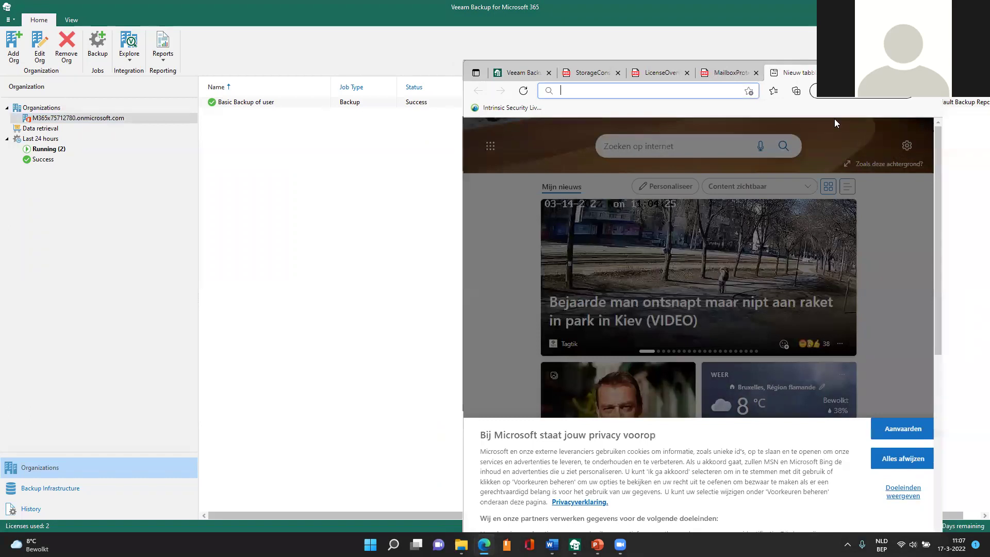
key(super+Up)
click(142, 29)
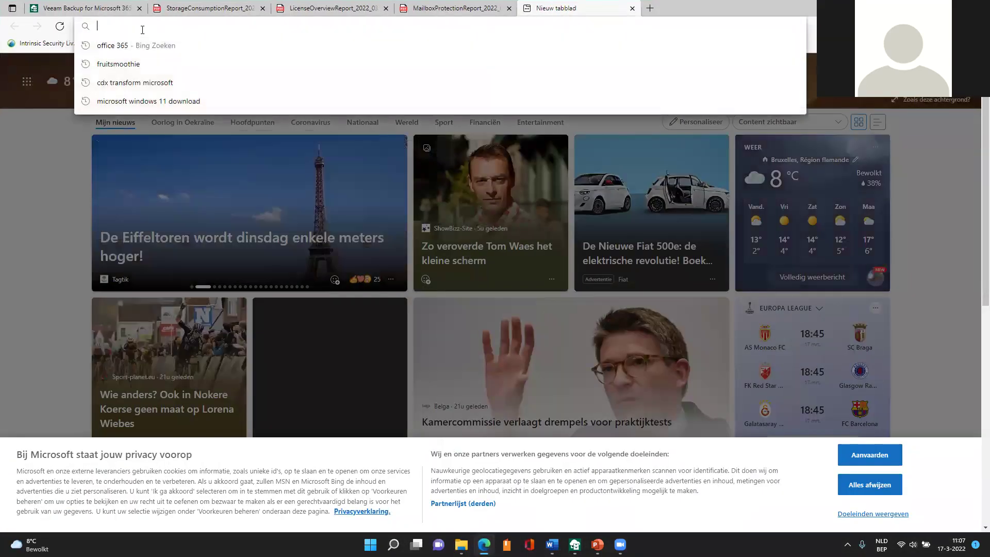
text(veeam)
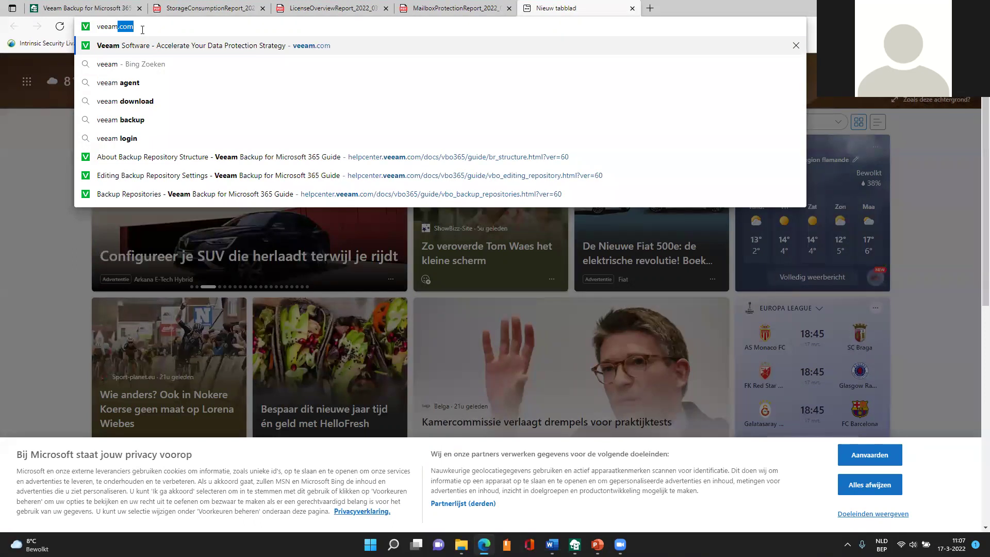
text(.click4)
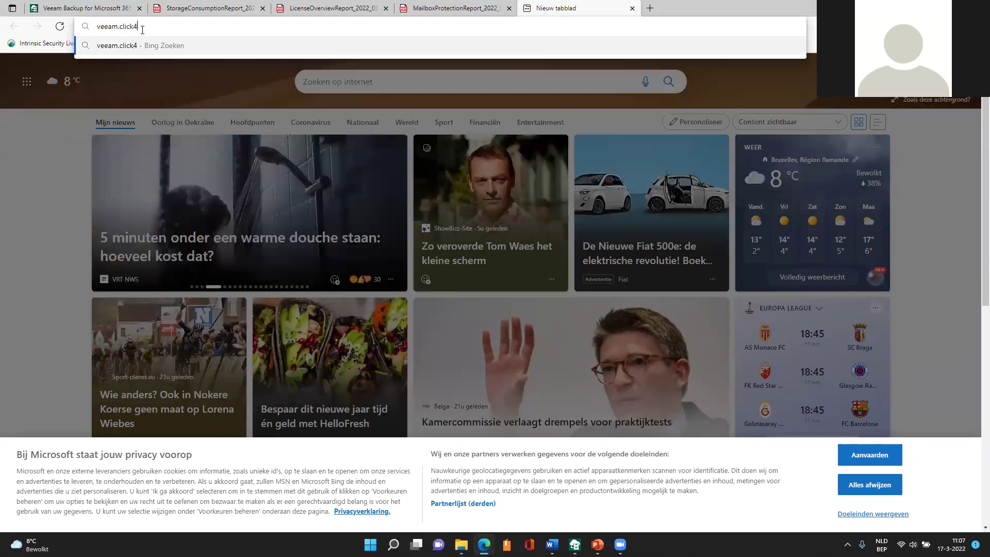
key(BackSpace)
key(Return)
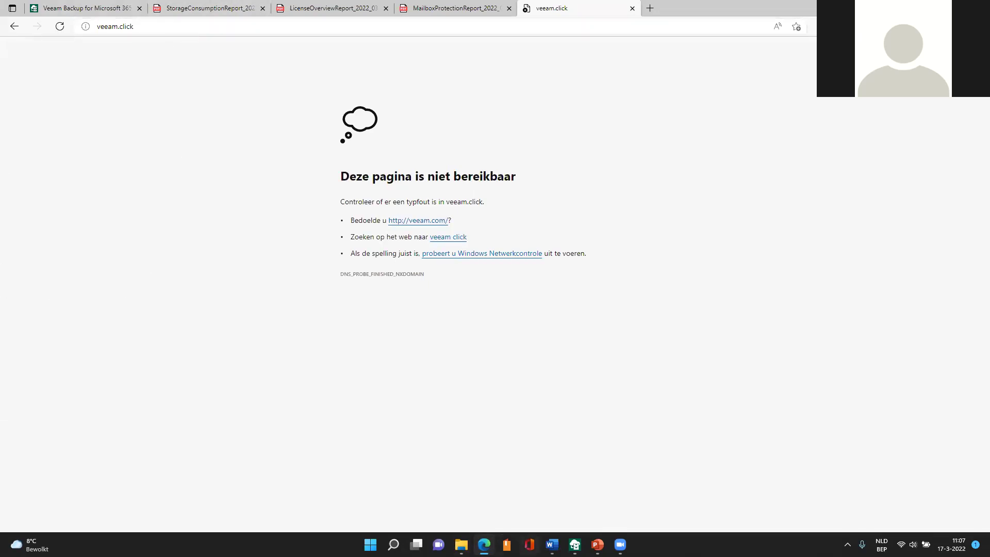
- Correct the address to veeamclick.be and load the VeeamClick demos site
click(149, 28)
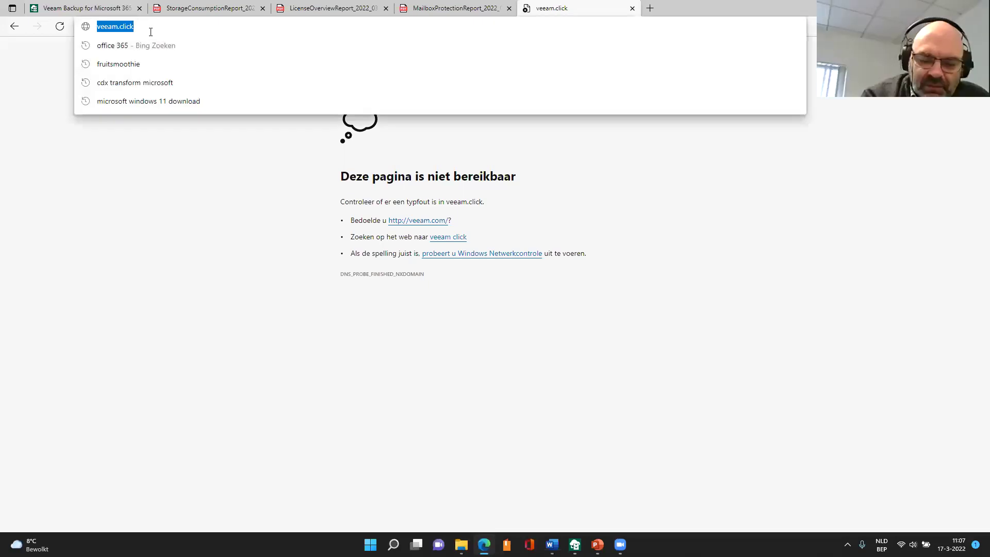
click(150, 32)
text(.)
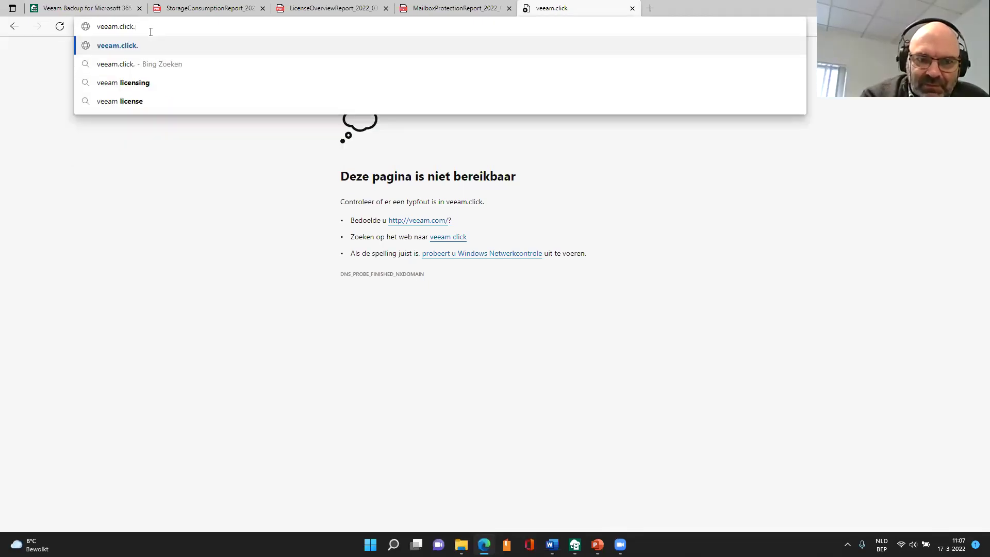
text(be)
key(Return)
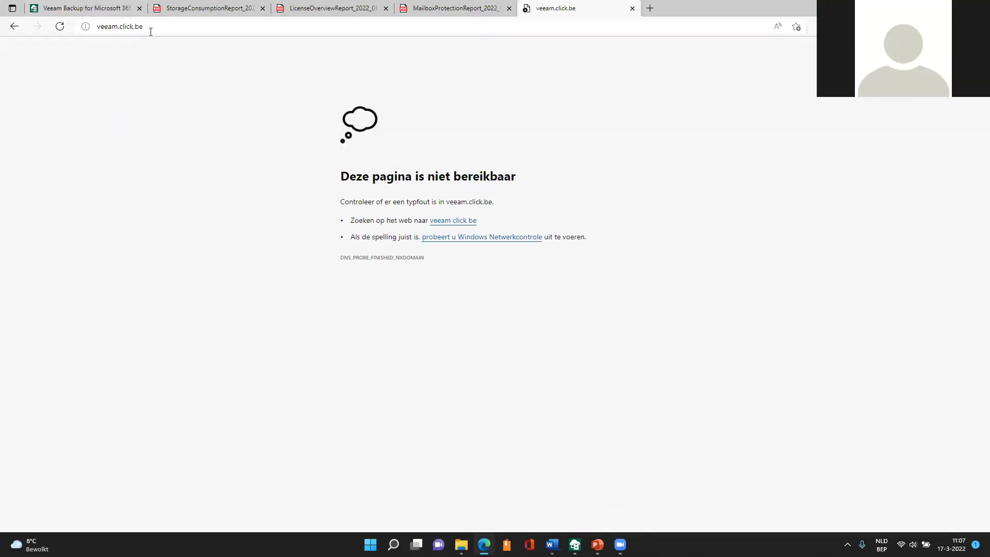
click(120, 25)
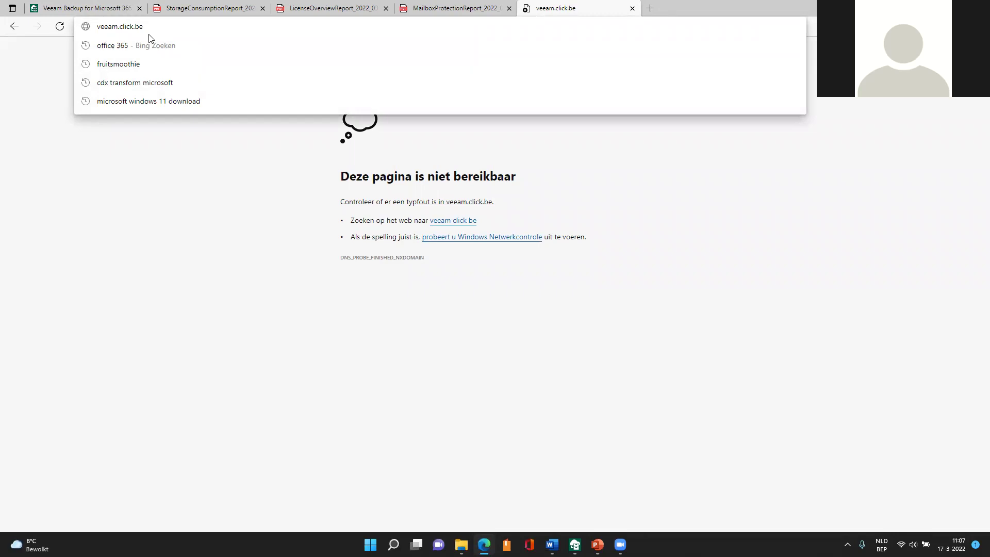
text(veeamclick.be)
key(Return)
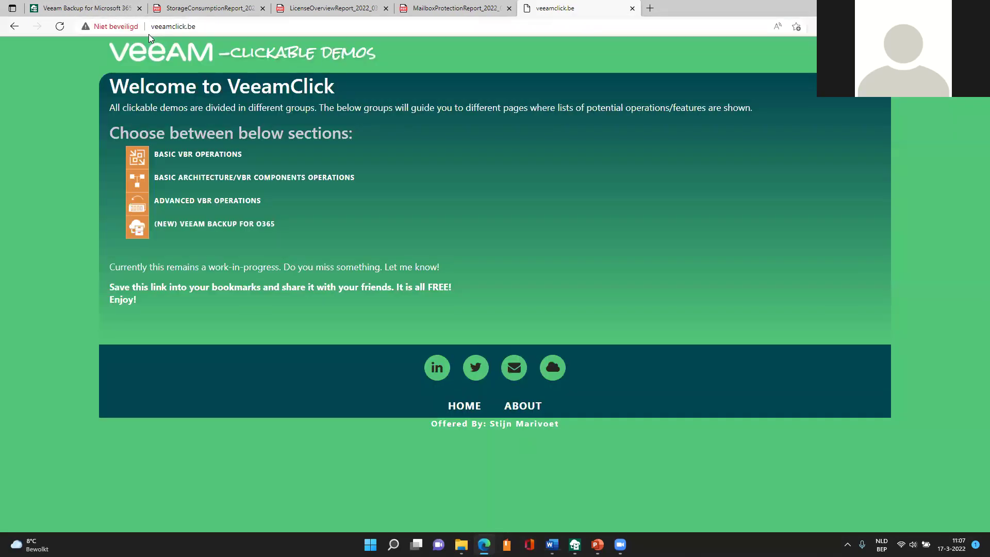
- Open the Veeam Backup for O365 demos on VeeamClick and scroll through the installation, restore and VBO6 lists
click(137, 231)
scroll(459, 352, down, 3)
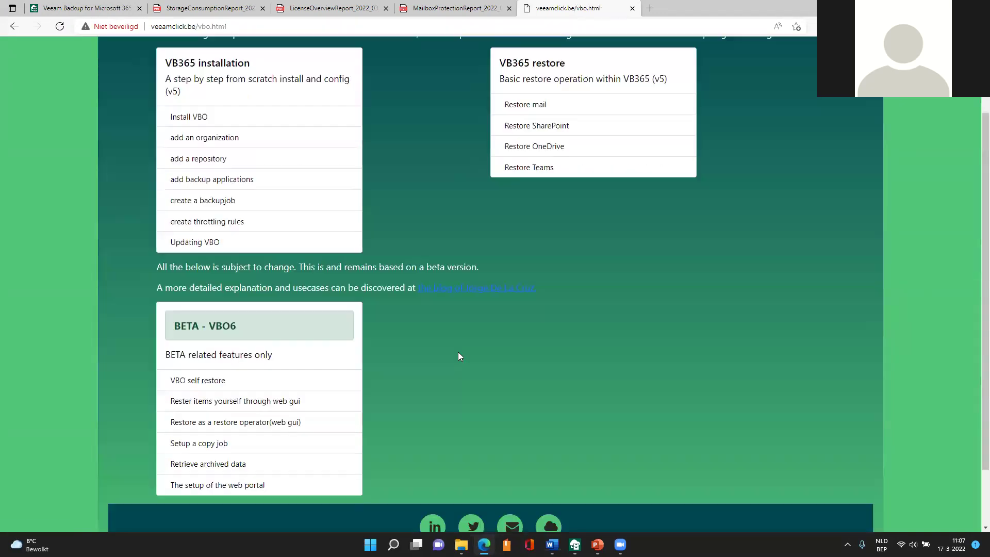
scroll(506, 338, up, 3)
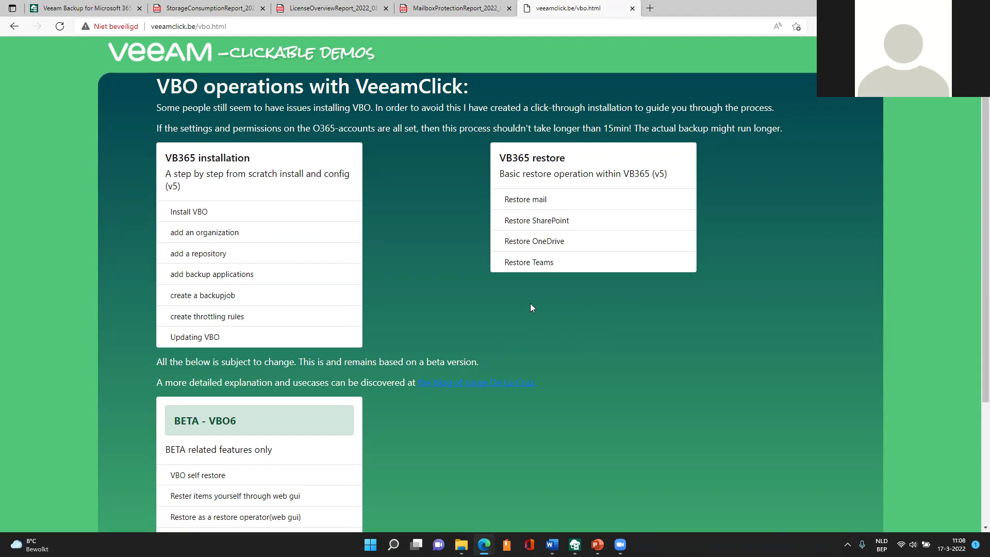
scroll(531, 306, down, 1)
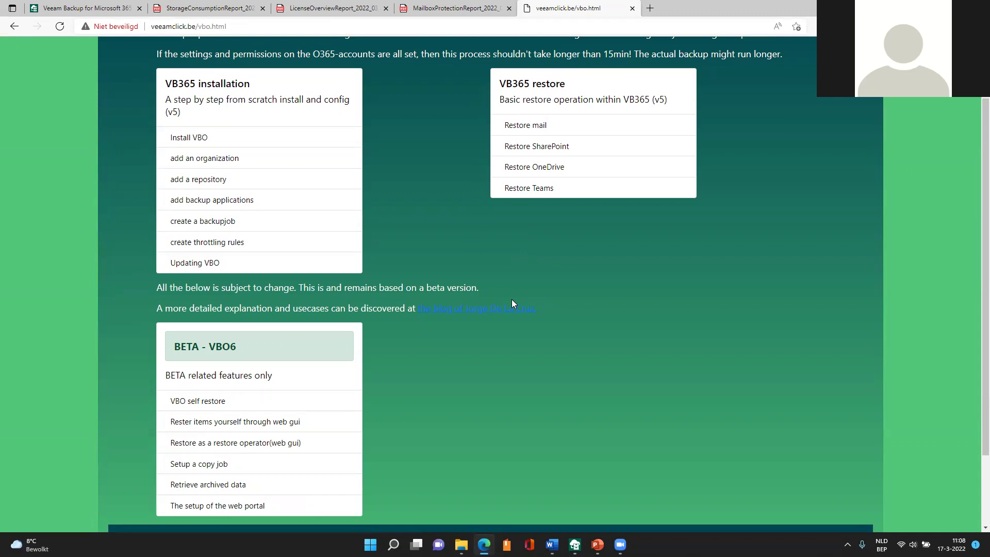
scroll(512, 298, up, 1)
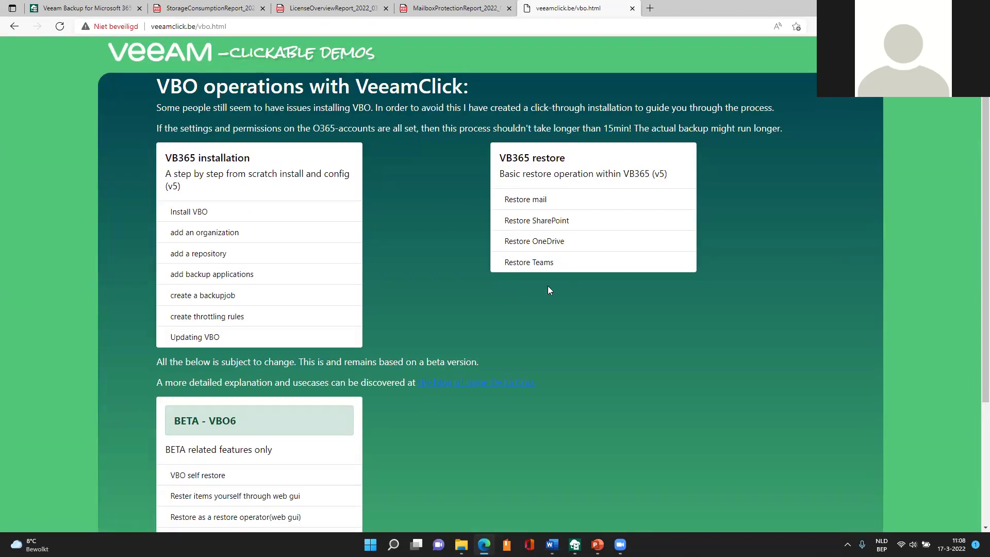
scroll(553, 288, down, 1)
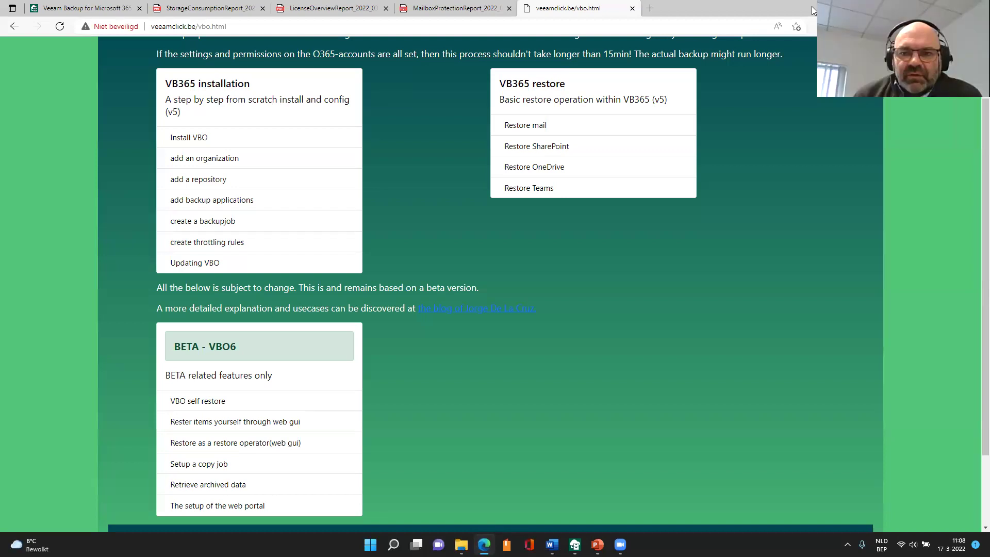
- Load bp.veeam.com/vbo in a new maximized browser tab
drag(812, 9, 787, 50)
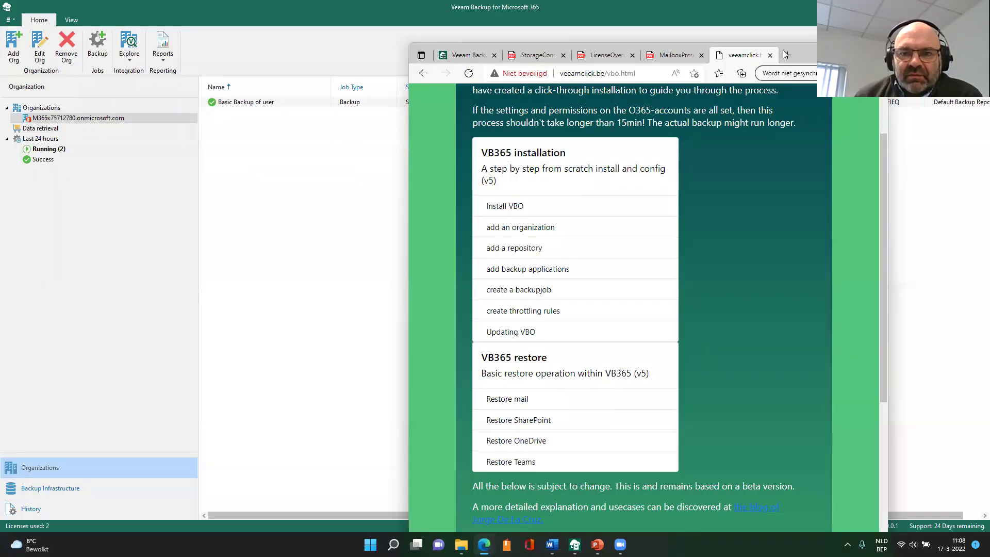
click(787, 55)
key(super+Up)
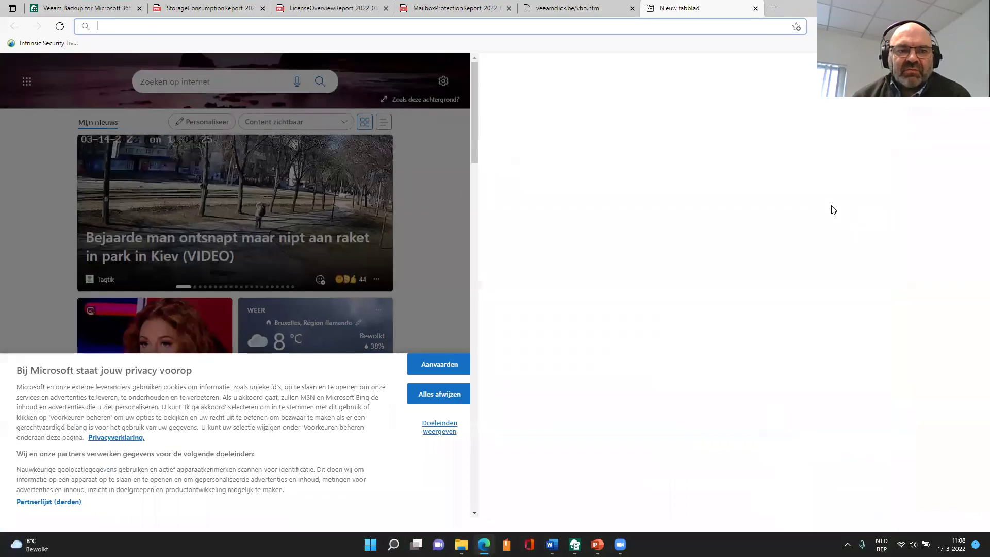
text(bp)
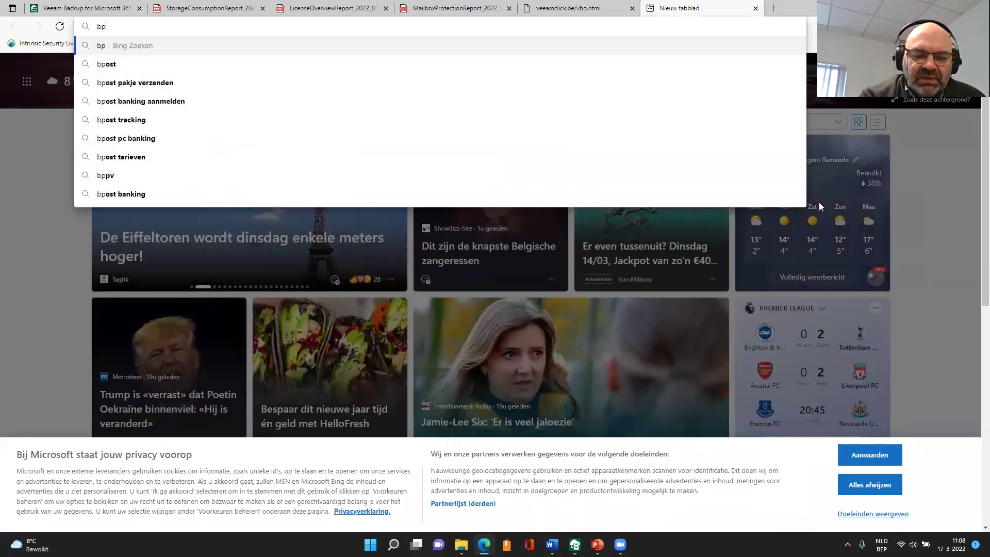
text(.veeam.)
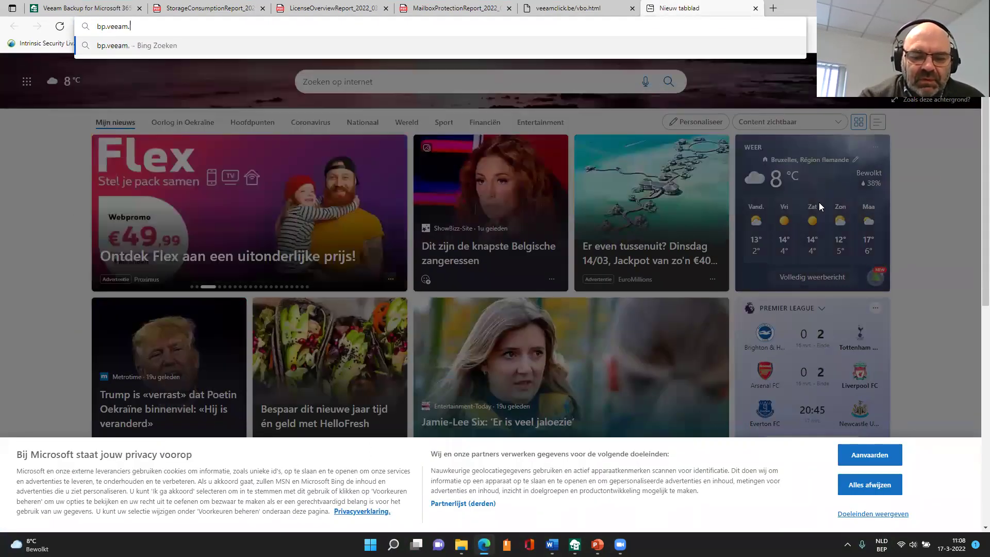
text(com/vbo)
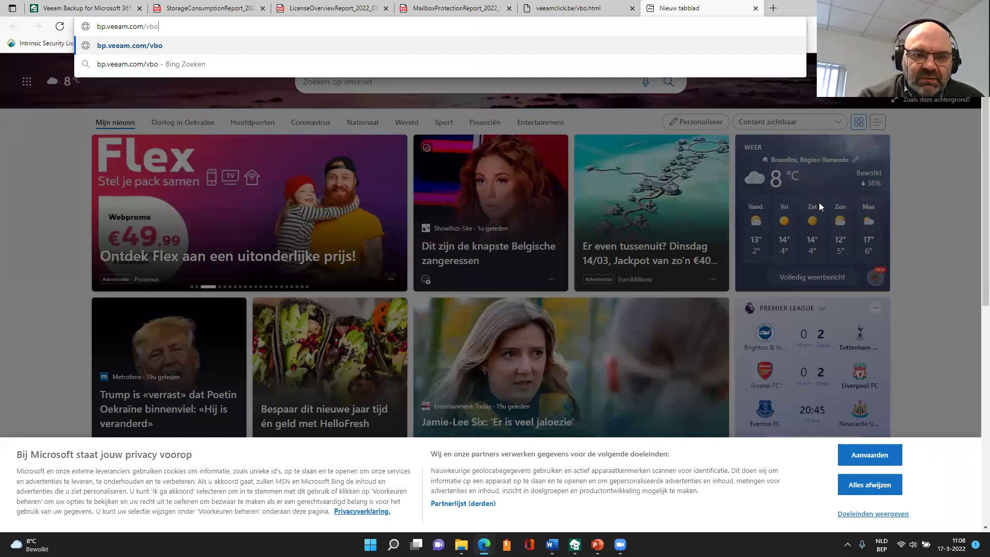
key(Return)
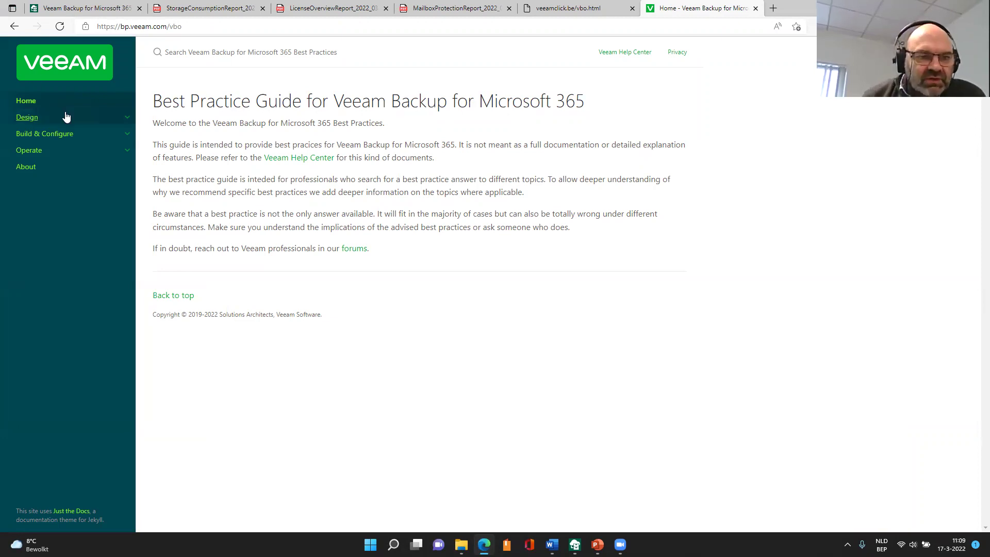
- Open the guide's Design section, then switch to the PowerPoint deck
click(40, 117)
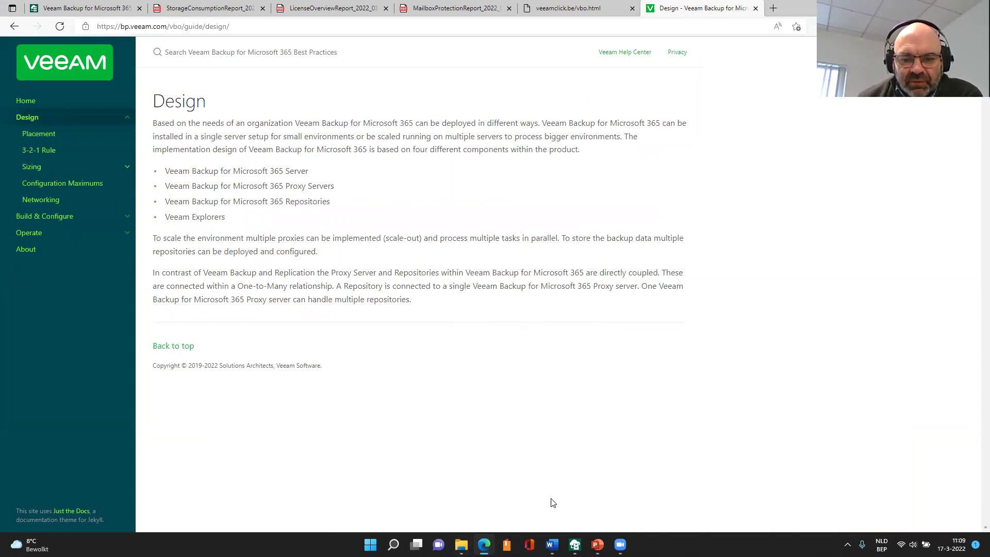
mouse_move(597, 545)
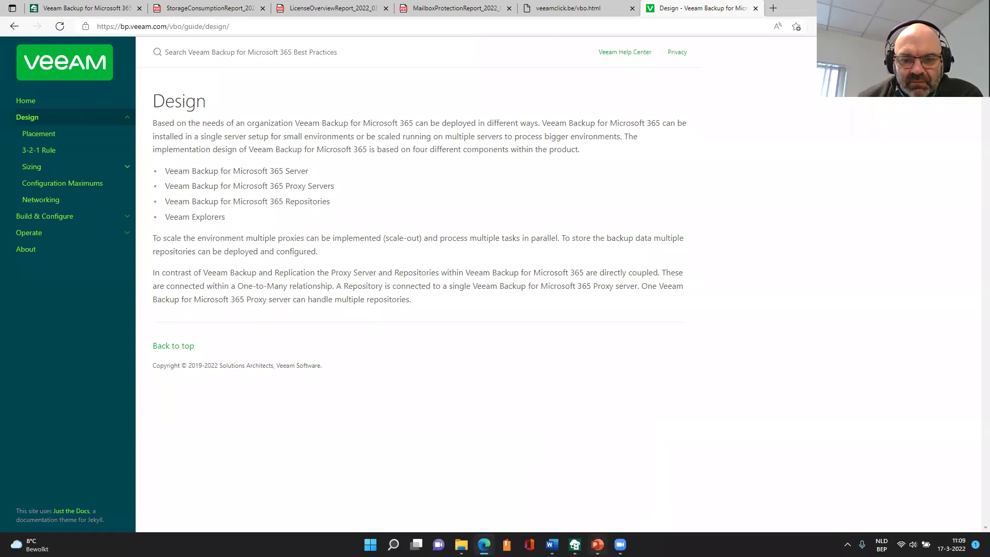
key(alt+Tab)
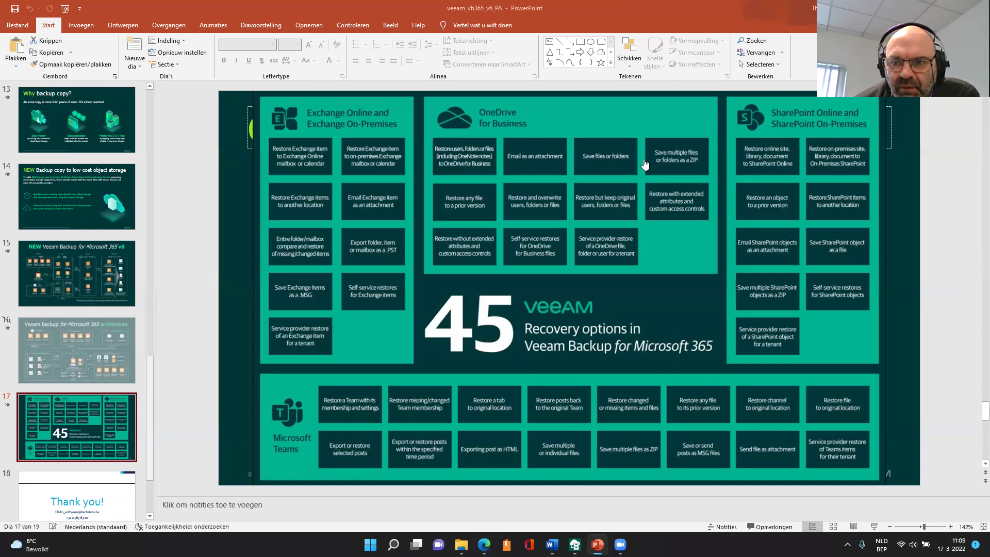
- Select the 45 recovery options picture on slide 17 and present it as a full-screen slideshow
key(super+z)
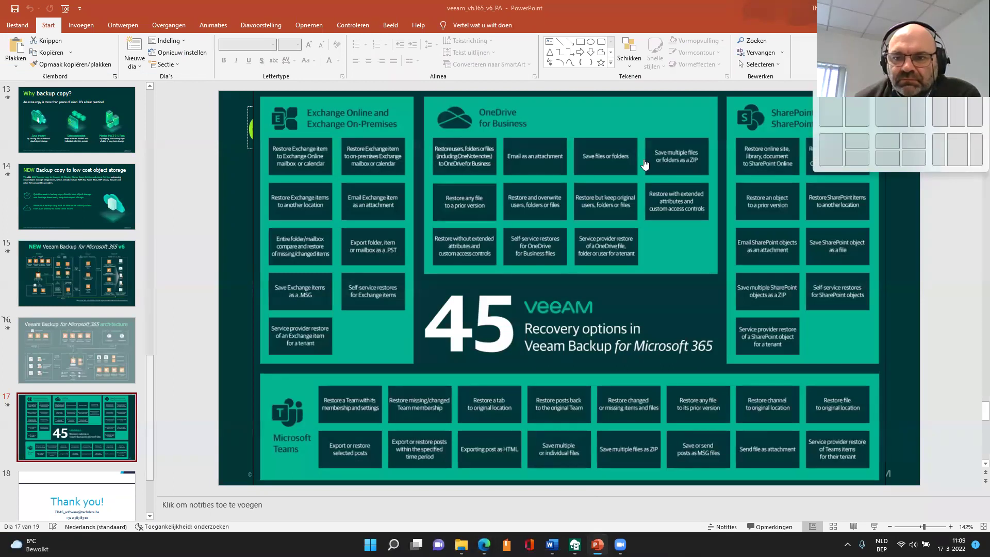
key(Escape)
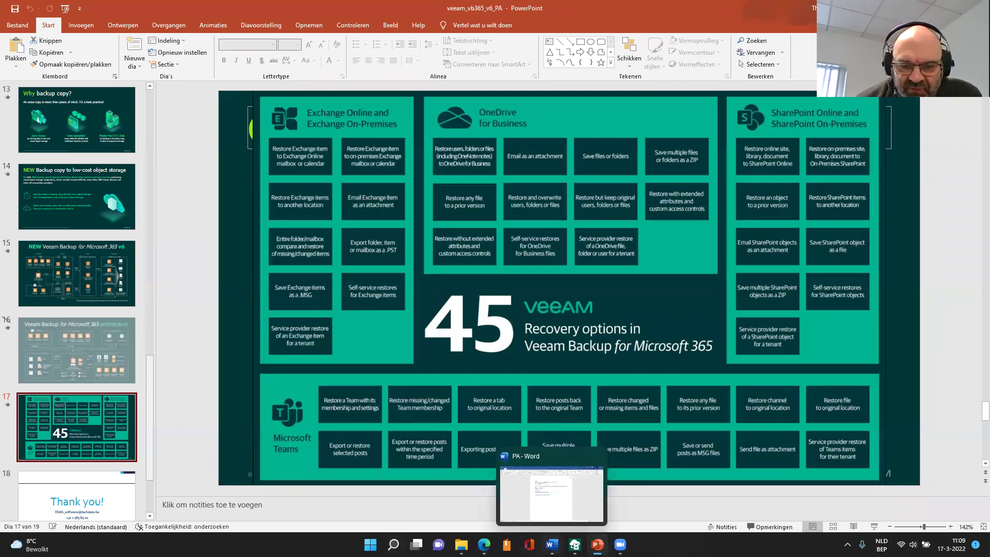
mouse_move(597, 545)
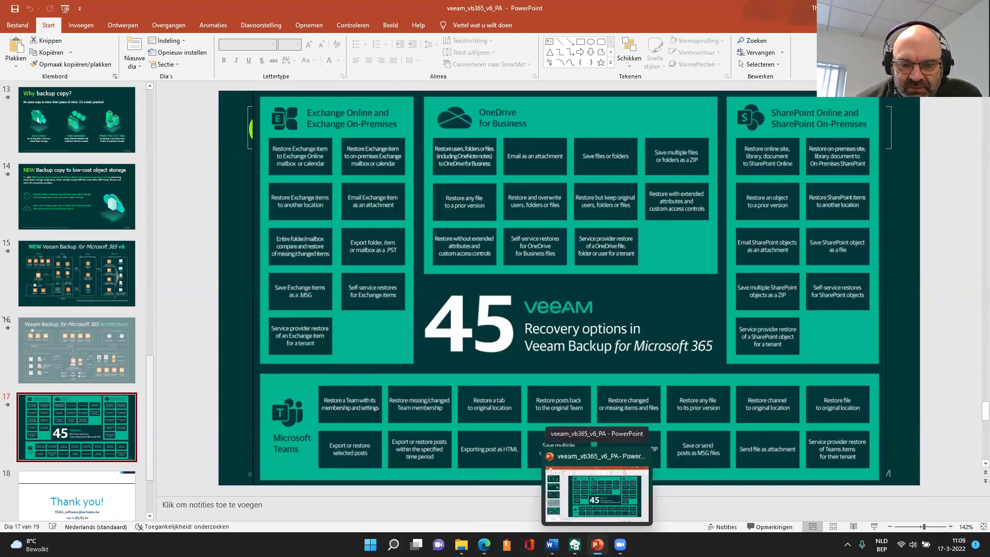
click(465, 487)
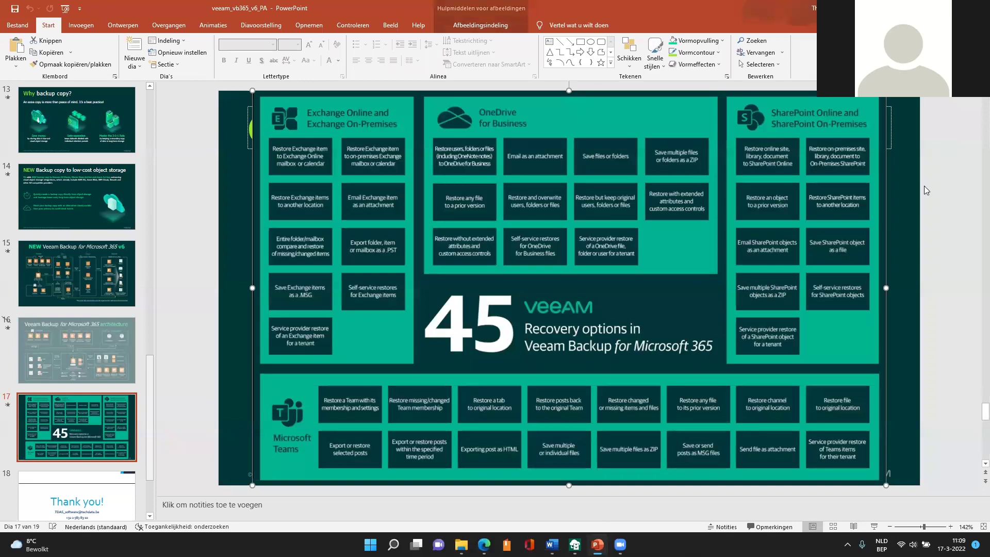
click(874, 526)
- Switch to the Veeam console and view the Backup Infrastructure repositories, including the Default Backup Repository
click(575, 544)
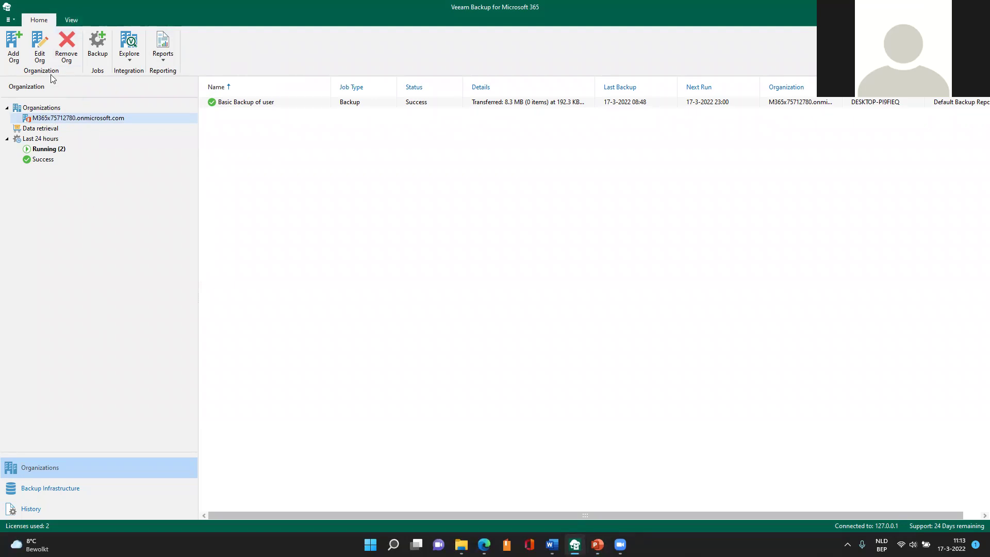
click(48, 490)
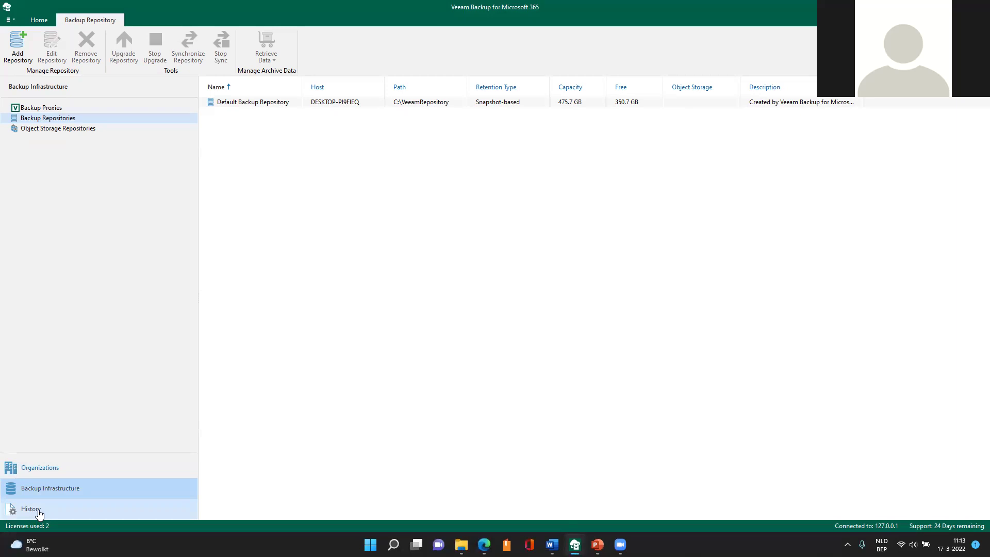
- In History, list the Exchange, OneDrive and SharePoint restore sessions with their status
click(39, 513)
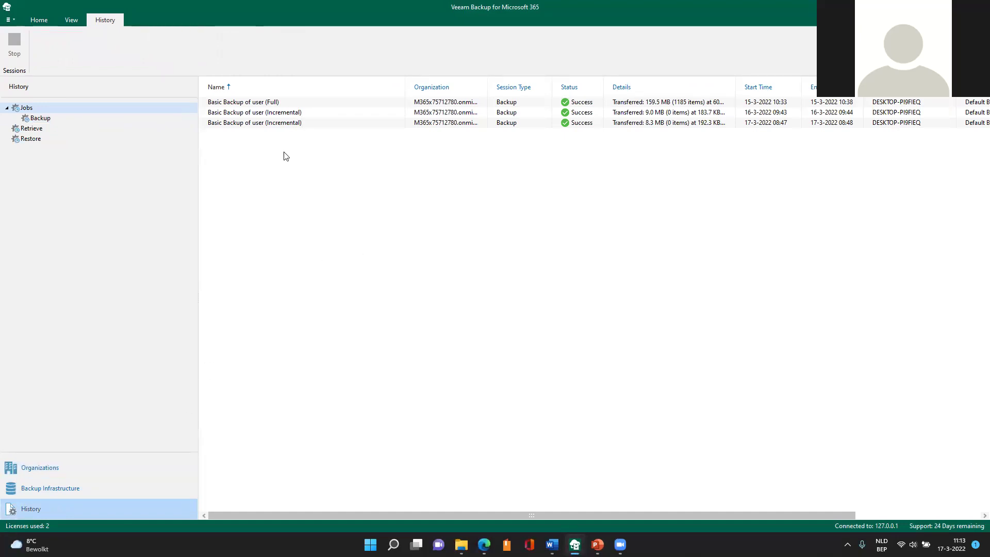
click(40, 141)
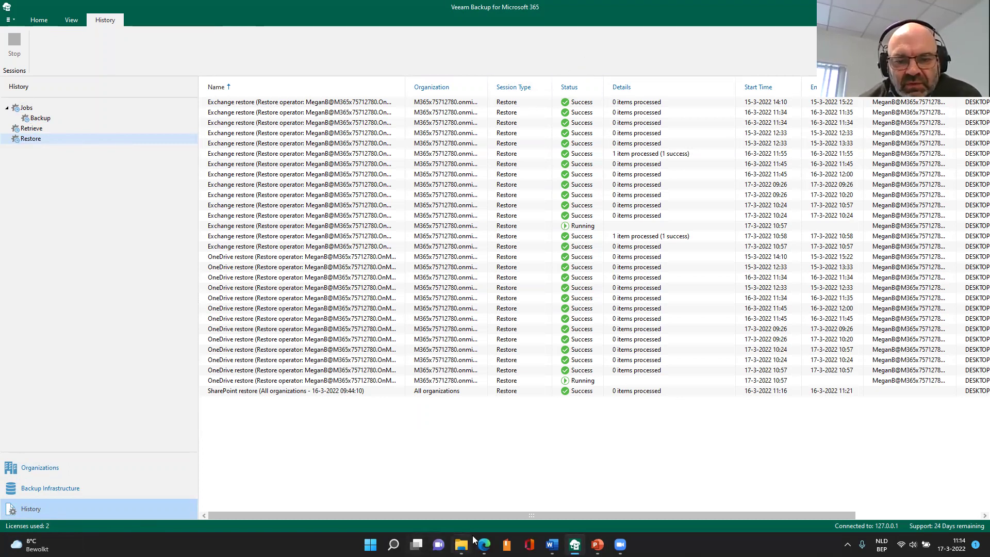
- Bring the PowerPoint deck showing slide 17 back to the front from the taskbar
mouse_move(597, 544)
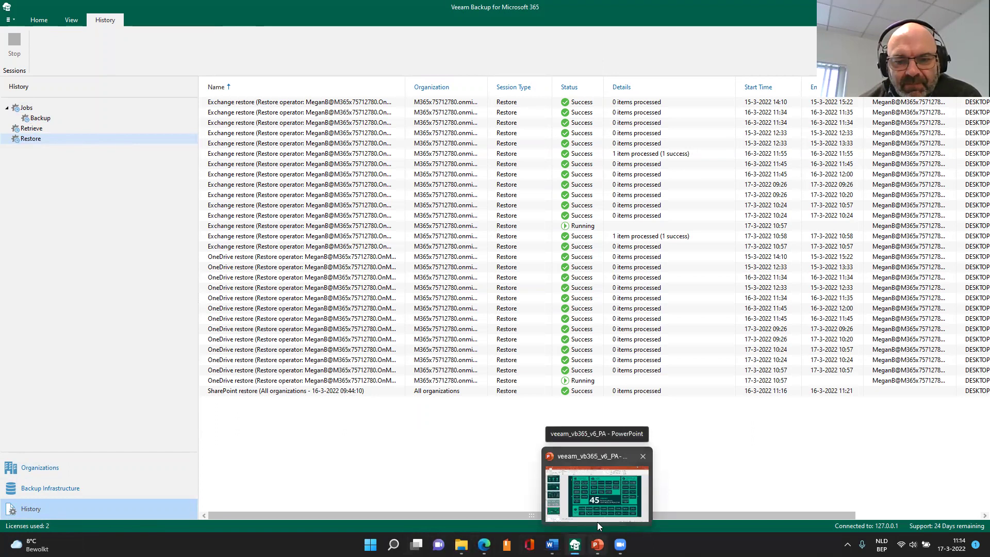
click(601, 492)
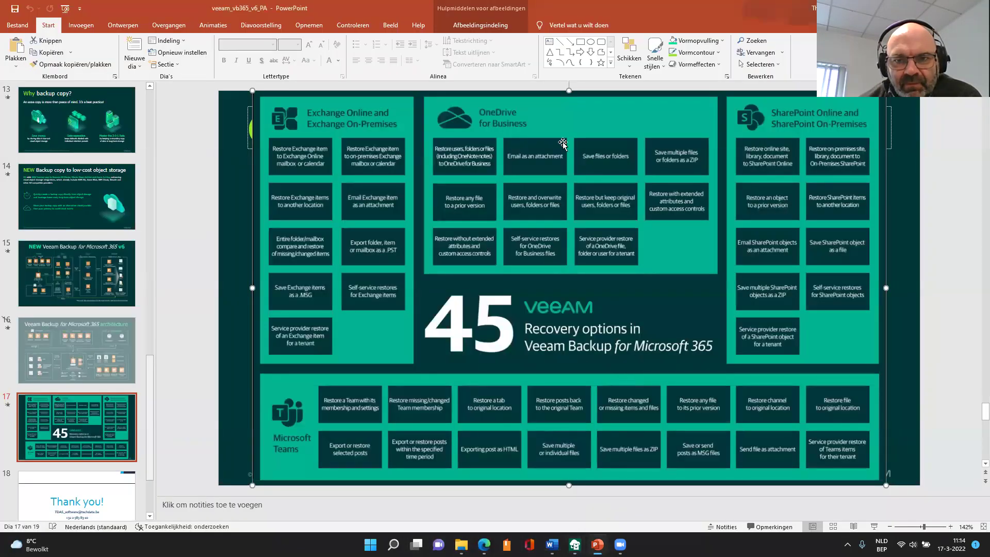